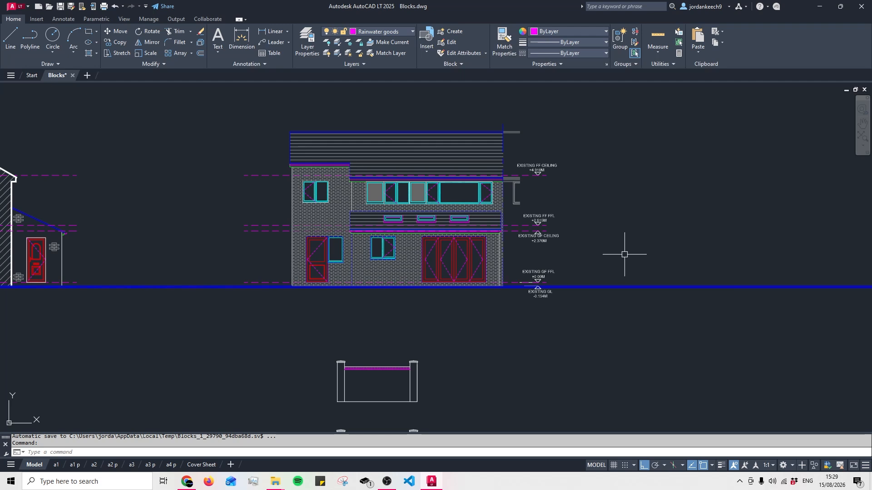
- Draw a circle in the empty space beside the house elevation and delete it
scroll(629, 251, down, 5)
scroll(646, 251, up, 5)
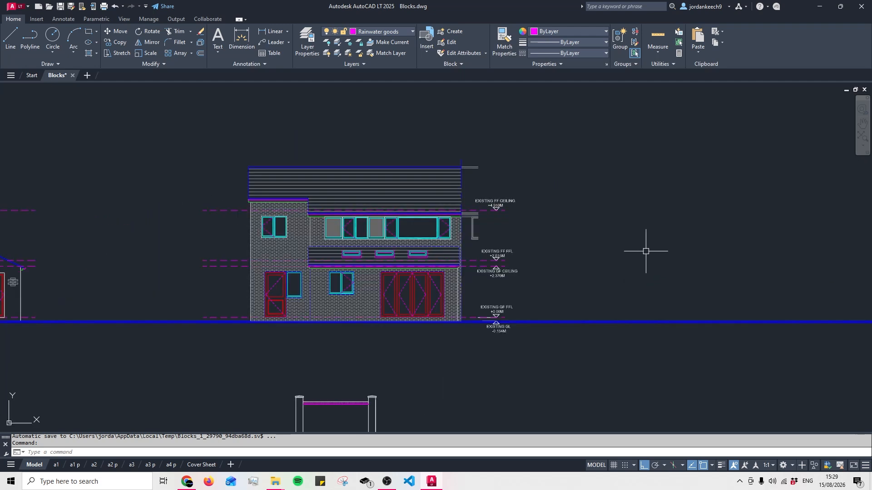
key(Return)
click(673, 192)
click(666, 232)
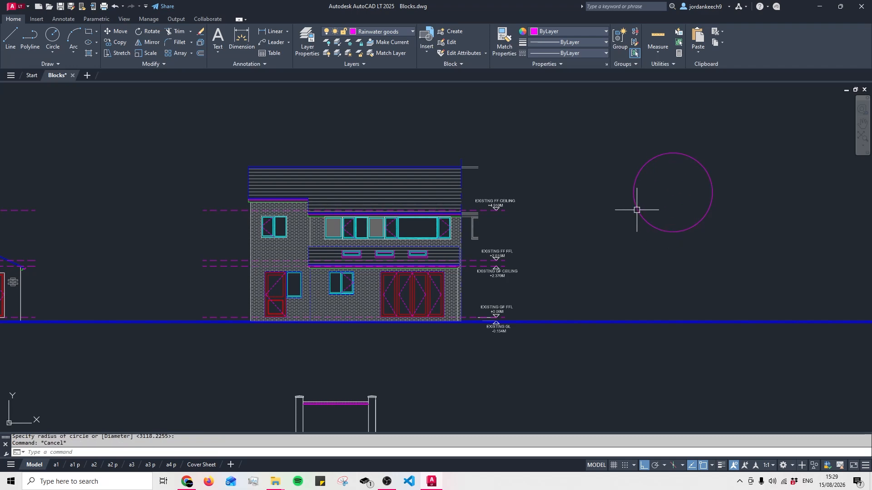
click(636, 211)
click(608, 227)
key(Delete)
- Examine the gutter along the eaves of the lower roof on the elevation
mouse_move(404, 268)
middle_down()
mouse_move(535, 242)
mouse_move(535, 250)
middle_up()
scroll(536, 250, up, 2)
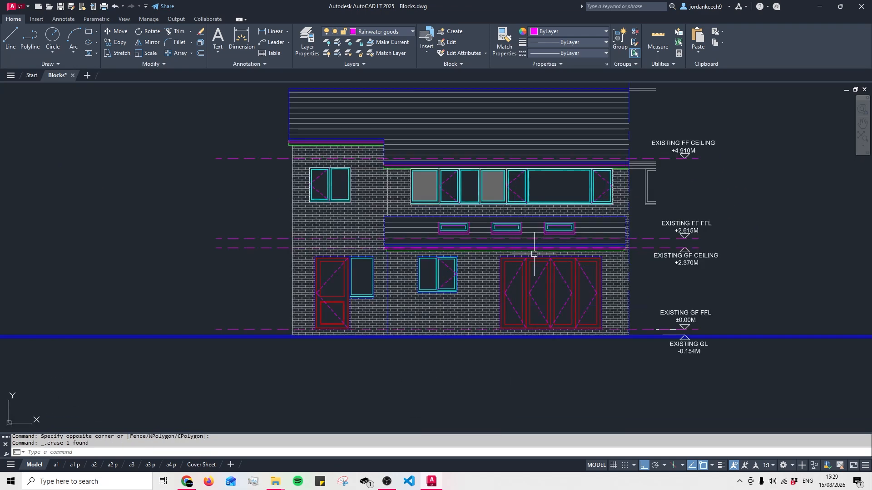
scroll(451, 282, up, 2)
scroll(348, 279, up, 3)
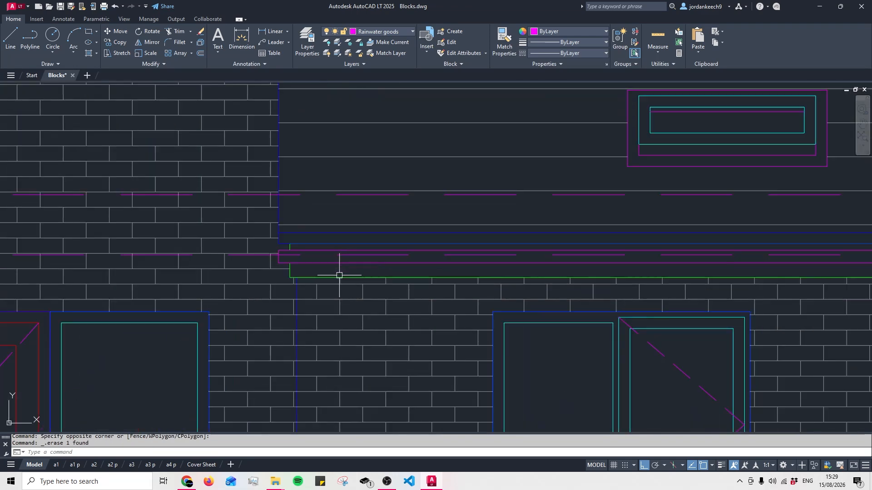
click(339, 271)
click(331, 260)
scroll(336, 267, down, 3)
middle_drag(377, 274, 404, 255)
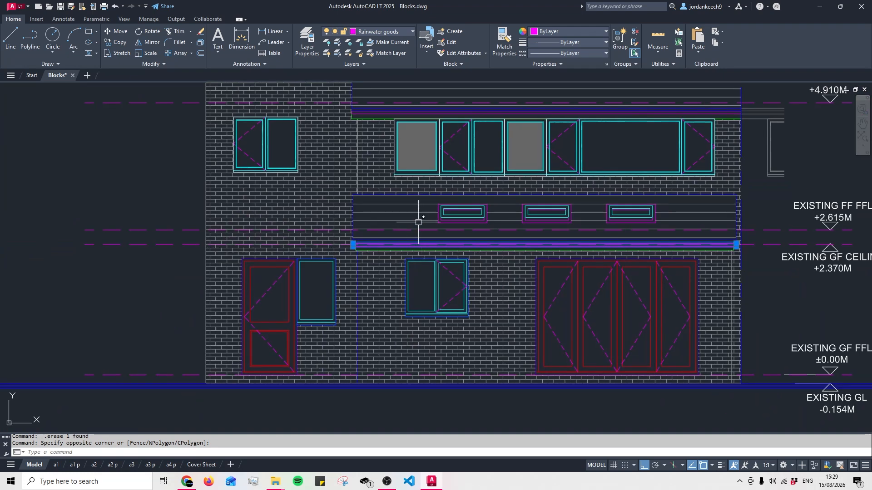
key(Escape)
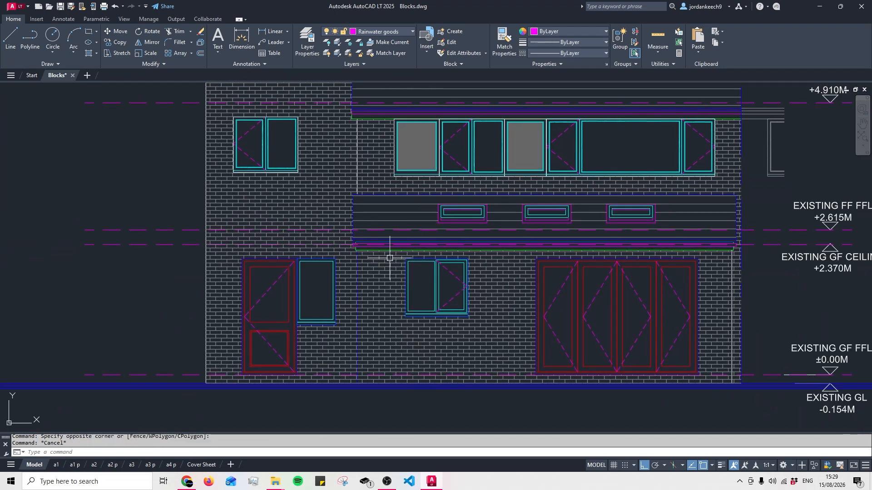
- Draw a short vertical line up to the lower gutter's underside, starting 200 in from the green fascia's bottom-left corner
text(l)
key(Return)
scroll(381, 251, up, 4)
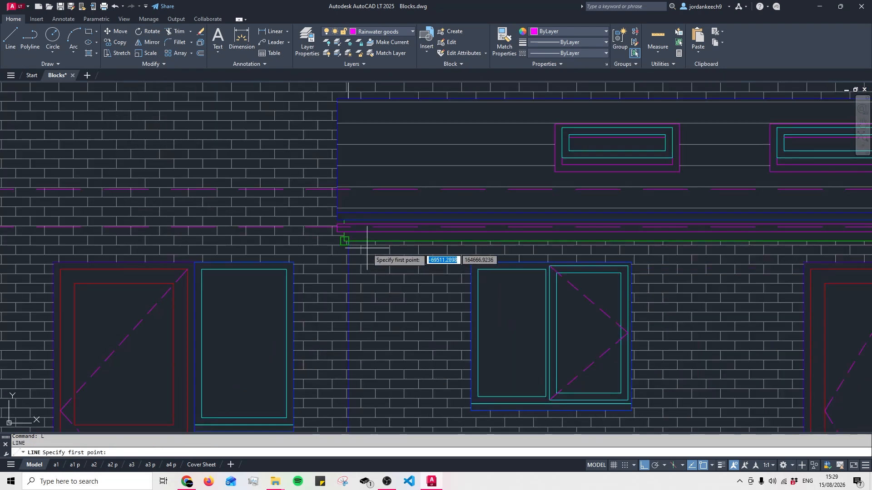
scroll(374, 241, up, 3)
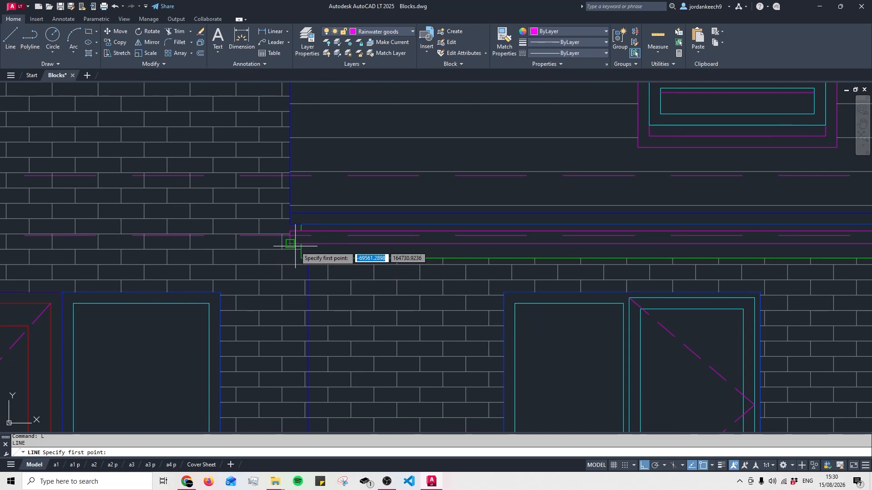
click(296, 254)
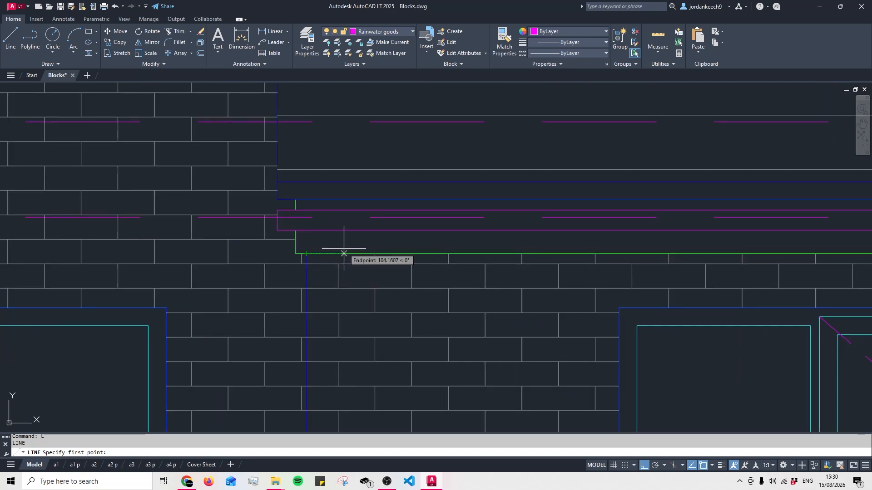
text(200)
key(Return)
scroll(300, 248, up, 1)
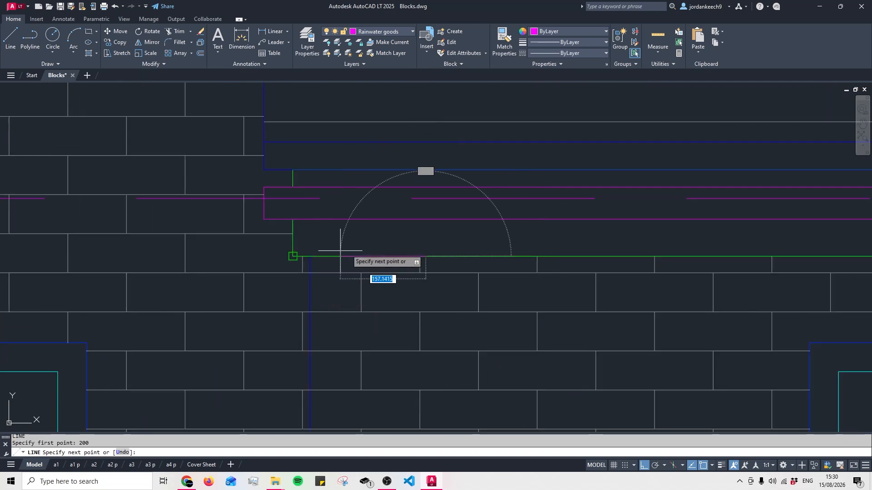
click(426, 219)
key(Escape)
- Stretch the short vertical line's lower end down to the ground line at the base of the wall
click(431, 245)
click(400, 260)
click(425, 255)
scroll(411, 186, down, 5)
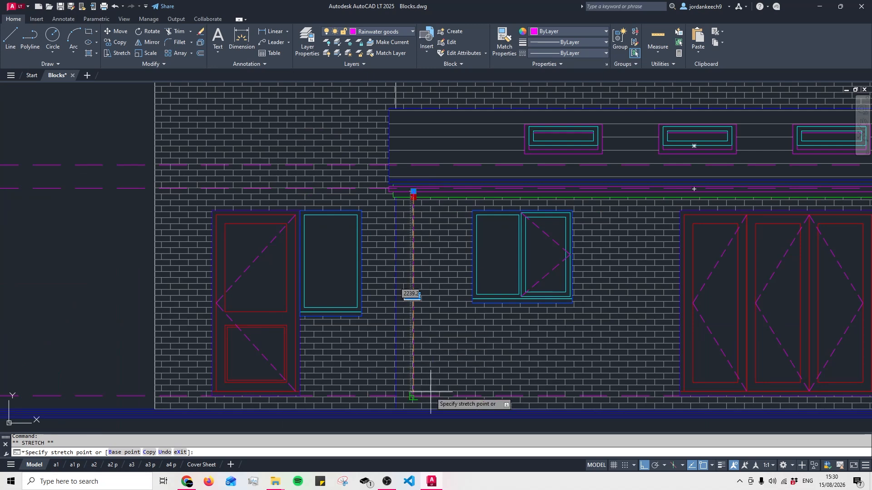
scroll(429, 423, up, 5)
click(320, 334)
scroll(394, 347, down, 5)
key(Escape)
- Copy the vertical line 68 to the right to form the downpipe's other side
scroll(393, 194, up, 3)
text(co)
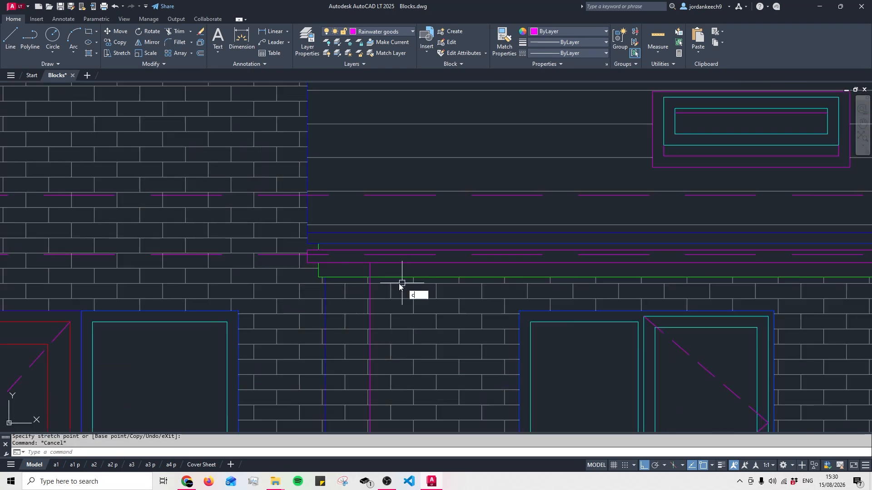
click(370, 282)
key(space)
click(385, 312)
text(68)
key(Return)
key(Escape)
- Trim the brick hatch and the fascia's lower line between the two downpipe lines
scroll(387, 290, down, 1)
middle_drag(406, 280, 414, 156)
click(414, 156)
click(377, 174)
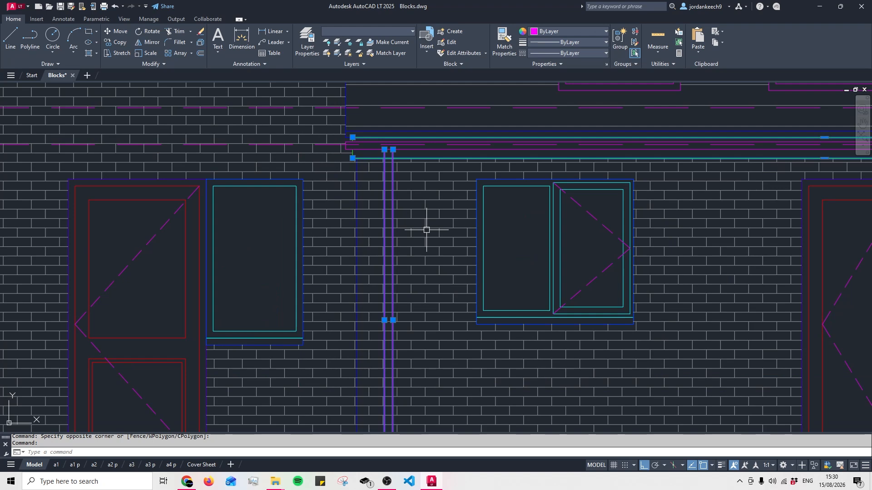
text(tr)
key(space)
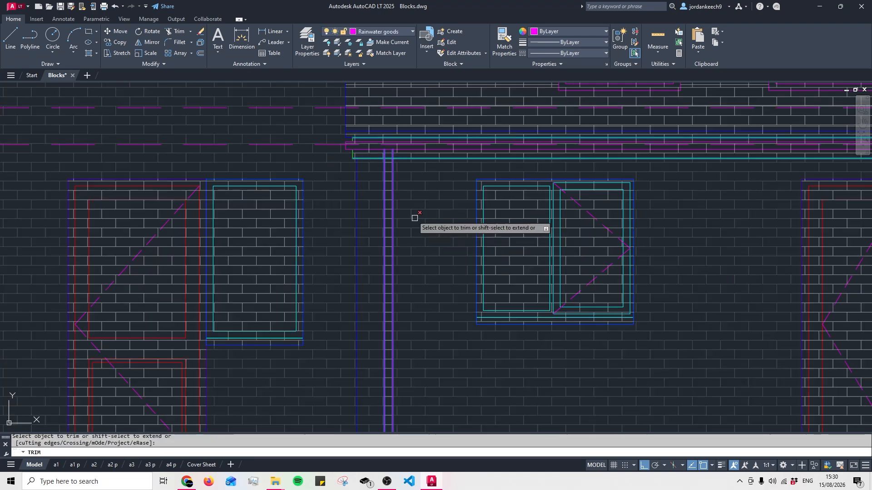
scroll(391, 205, up, 3)
middle_drag(377, 132, 397, 273)
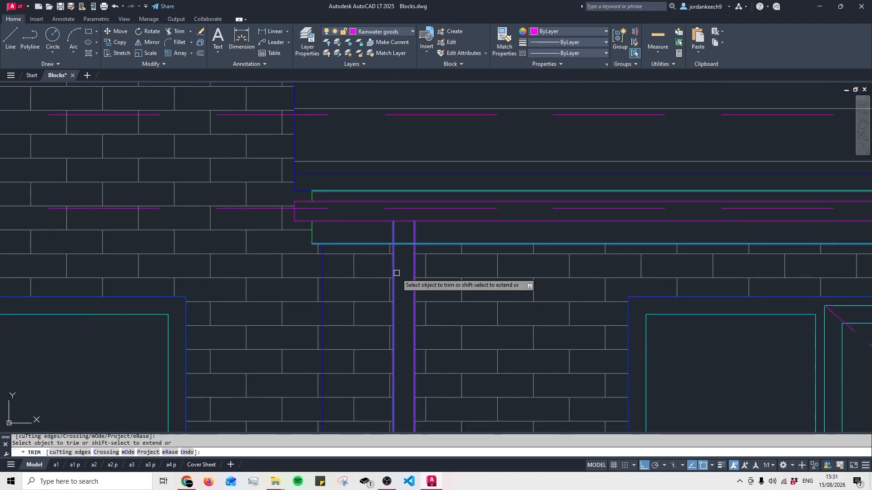
scroll(396, 254, up, 2)
drag(404, 246, 404, 223)
key(Escape)
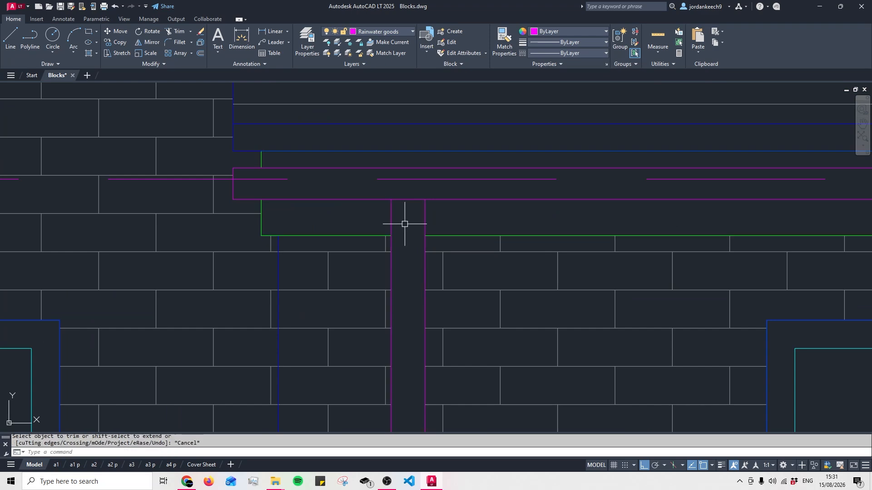
- Undo the trim of the brick hatch and fascia line inside the downpipe
scroll(434, 202, down, 7)
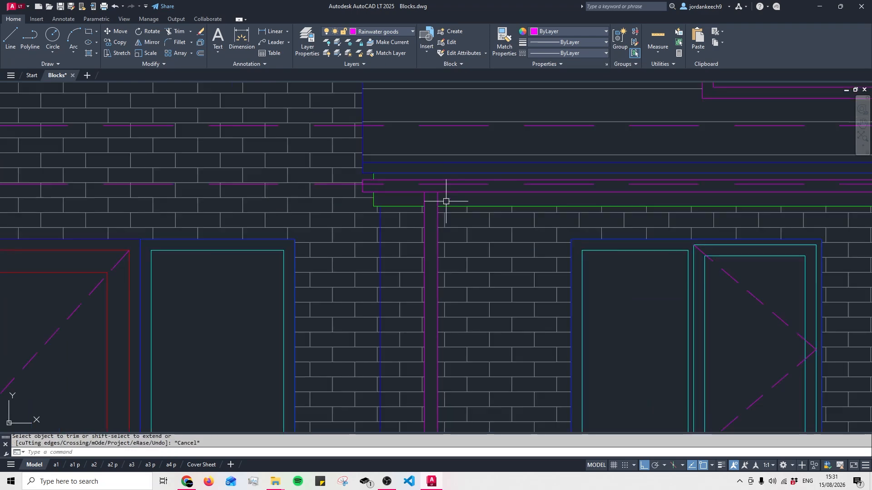
key(ctrl+z)
key(ctrl+z)
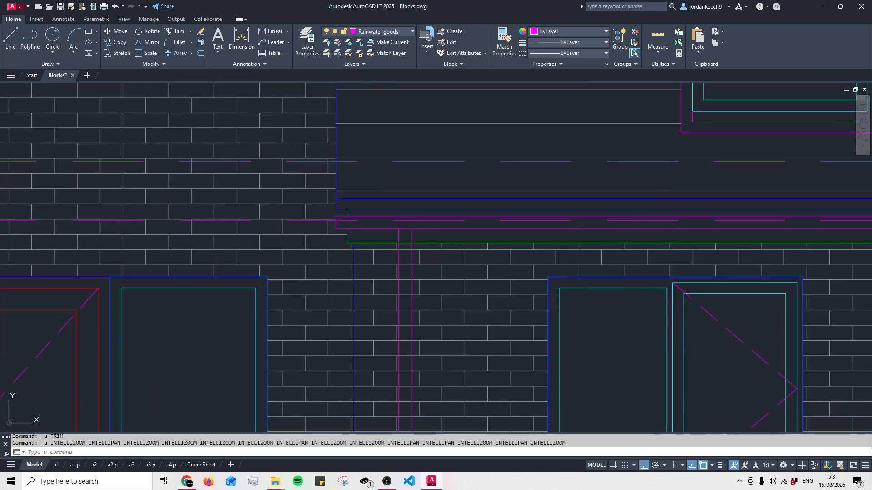
middle_drag(503, 313, 516, 295)
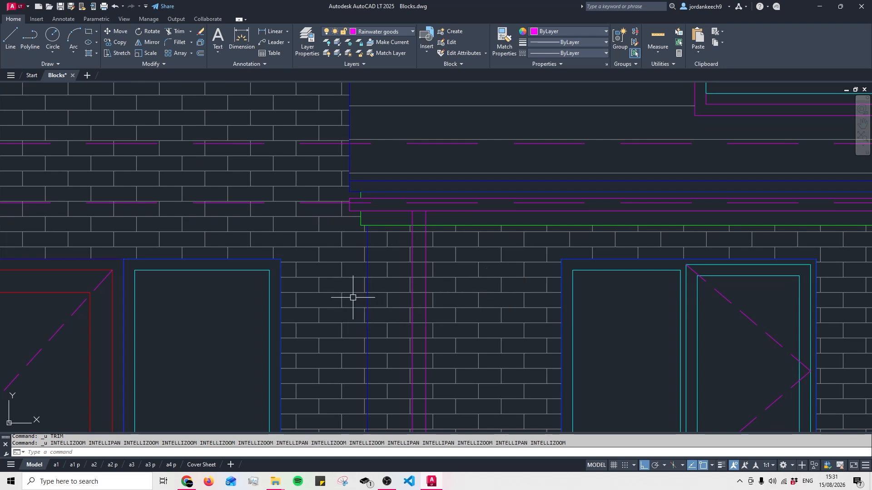
- Create a four-point wipeout between the two downpipe lines, from the gutter's underside down to the ground
key(Return)
scroll(411, 213, up, 8)
click(422, 195)
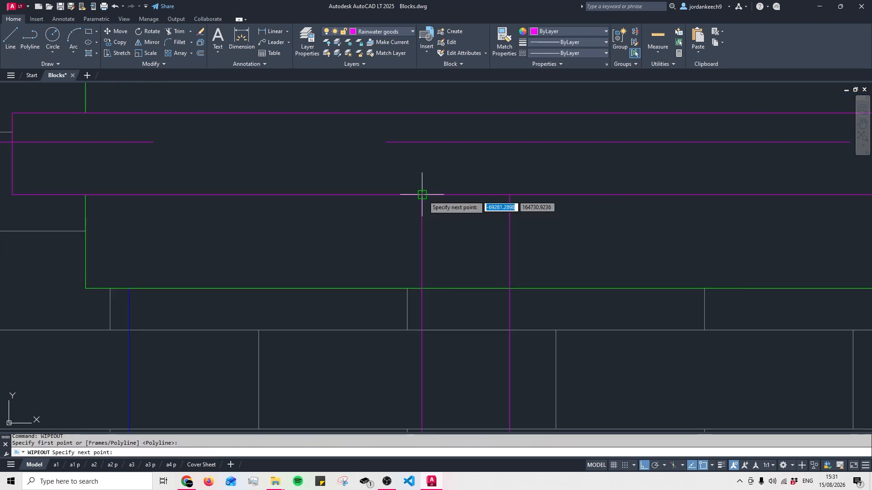
click(510, 195)
scroll(500, 161, down, 4)
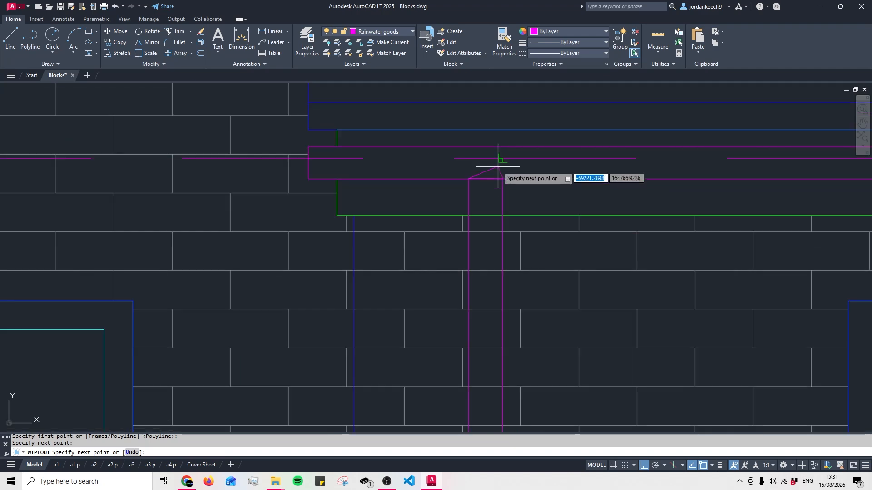
scroll(495, 173, down, 5)
scroll(487, 279, up, 7)
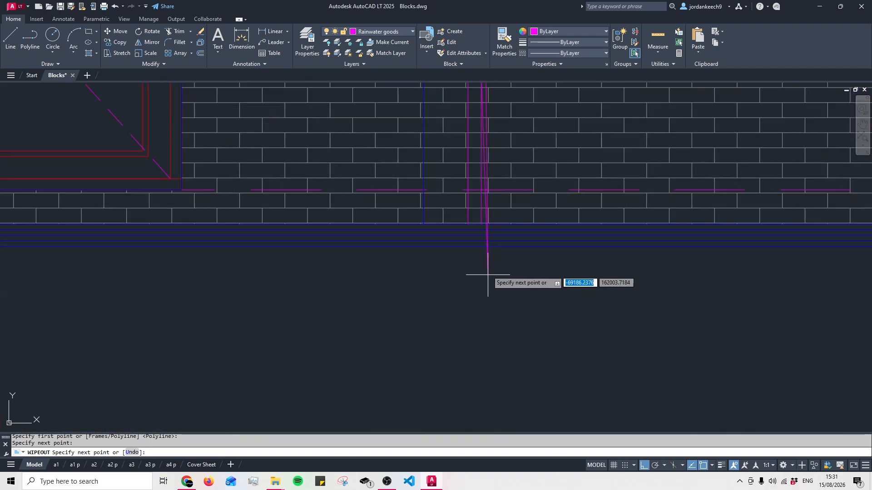
click(481, 260)
click(426, 260)
key(Return)
scroll(427, 227, down, 3)
middle_drag(439, 209, 458, 366)
scroll(452, 256, down, 1)
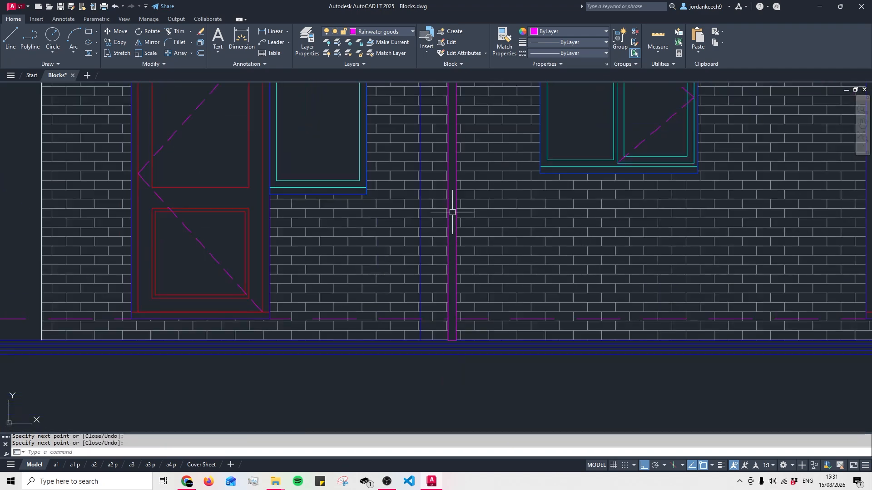
- Delete the wipeout covering the downpipe, keeping the two vertical lines
scroll(453, 198, down, 1)
middle_drag(453, 197, 436, 286)
scroll(437, 291, up, 2)
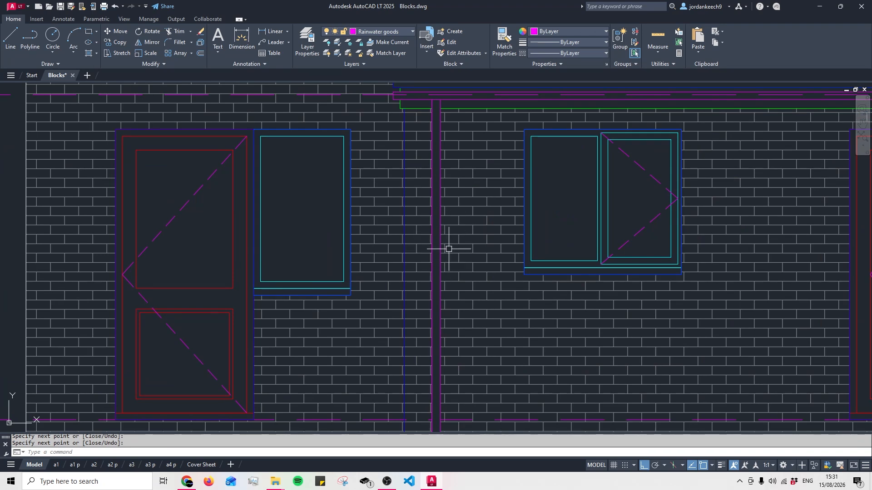
scroll(445, 224, up, 9)
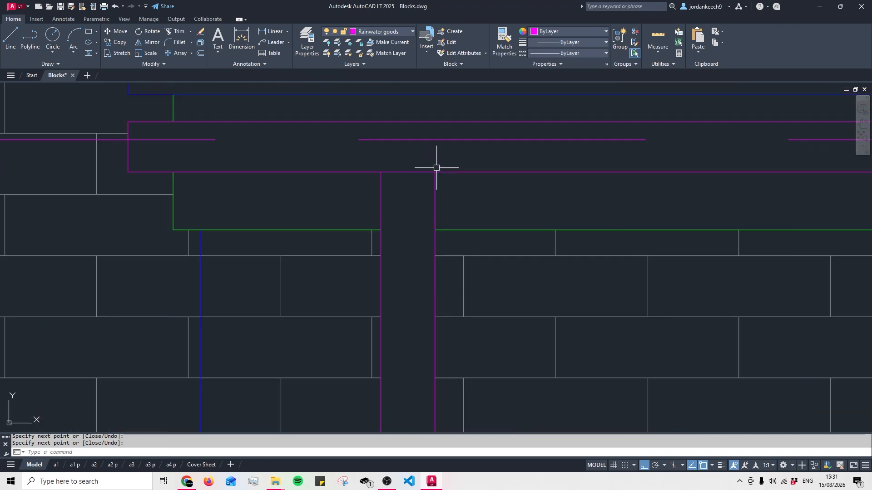
click(434, 175)
key(Delete)
click(485, 228)
click(309, 207)
scroll(459, 207, down, 4)
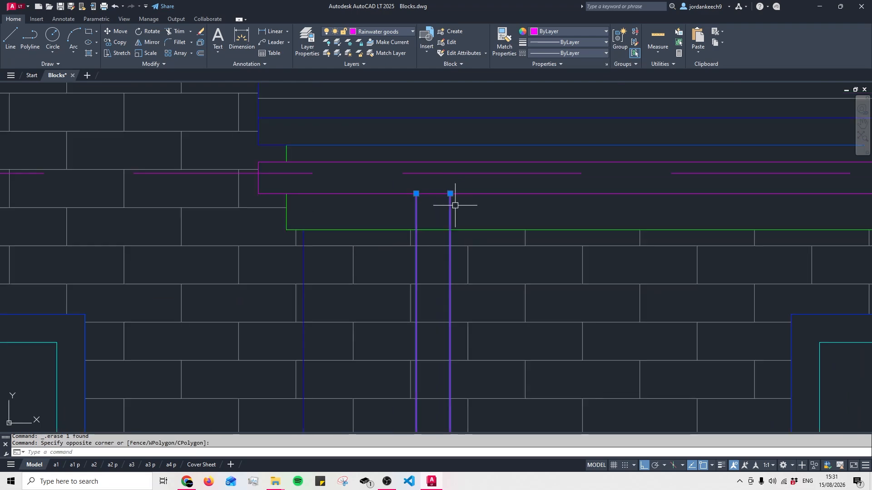
scroll(457, 208, up, 2)
key(Escape)
- Draw a rectangle over the downpipe, from the left line's upper end to the right line's lower end
text(rec)
key(Return)
click(392, 184)
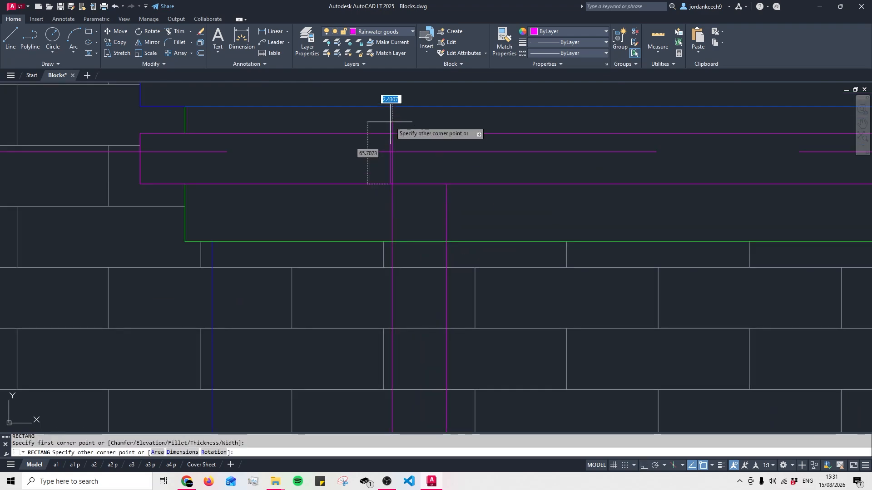
scroll(389, 150, down, 3)
scroll(417, 282, up, 4)
scroll(413, 240, up, 2)
click(403, 271)
- Delete the two original vertical lines beneath the downpipe rectangle, keeping the polyline
click(403, 268)
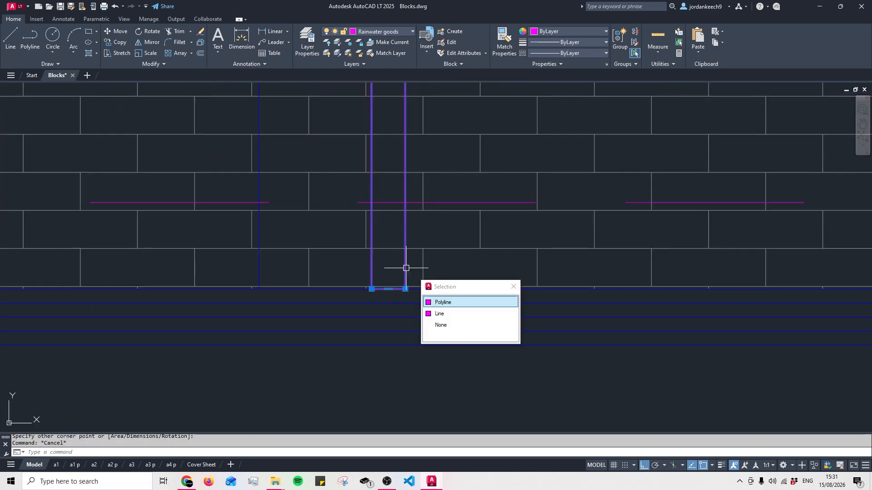
key(Escape)
click(371, 266)
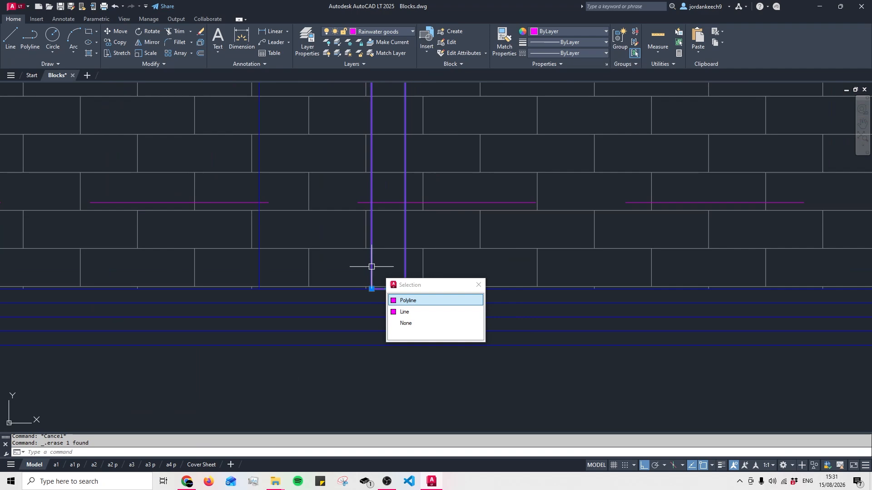
click(416, 313)
key(Delete)
scroll(428, 286, down, 4)
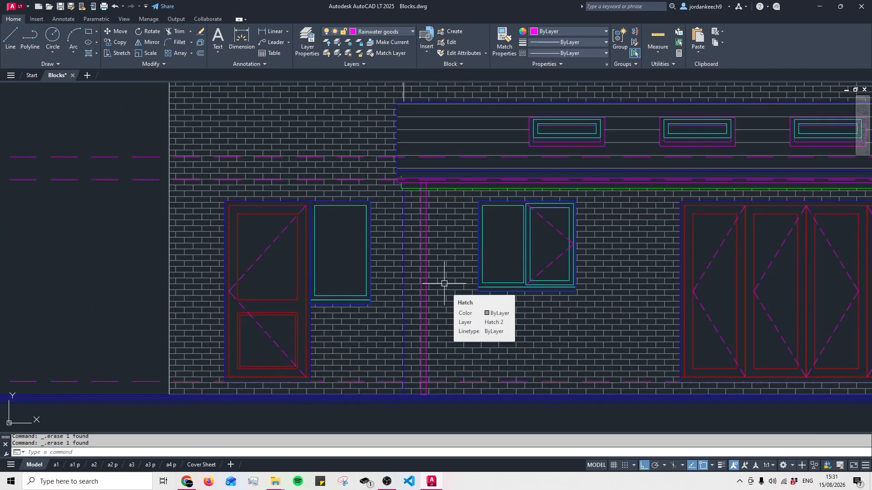
- Examine the downpipe rectangle up close and check how the brick hatch shows between its edges
scroll(439, 241, up, 2)
scroll(411, 248, up, 2)
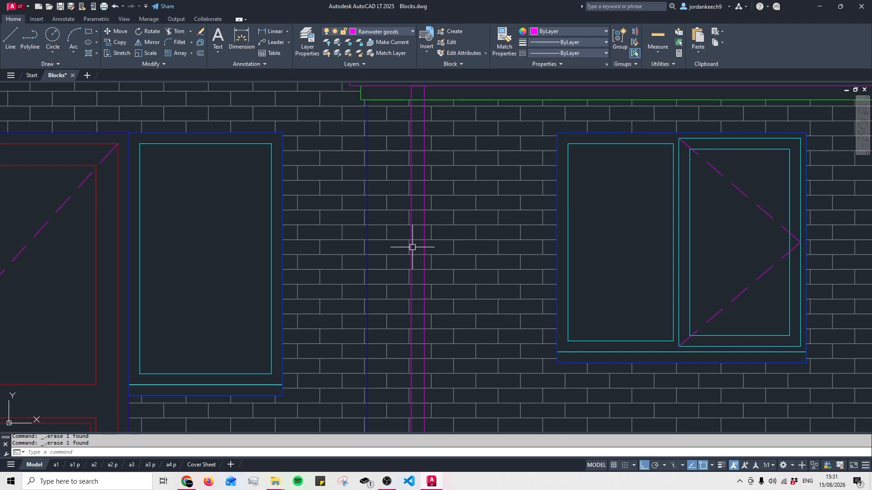
click(423, 252)
middle_drag(418, 241, 408, 273)
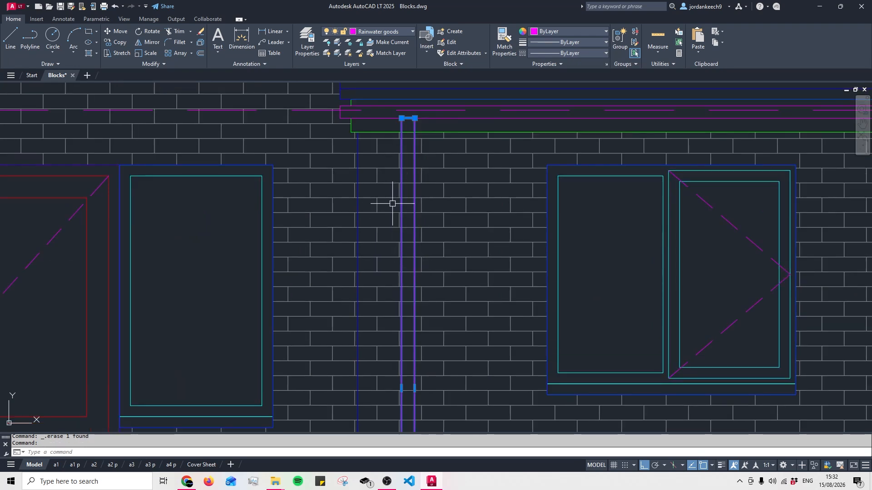
key(Escape)
scroll(393, 204, up, 4)
scroll(405, 211, up, 2)
scroll(415, 205, down, 2)
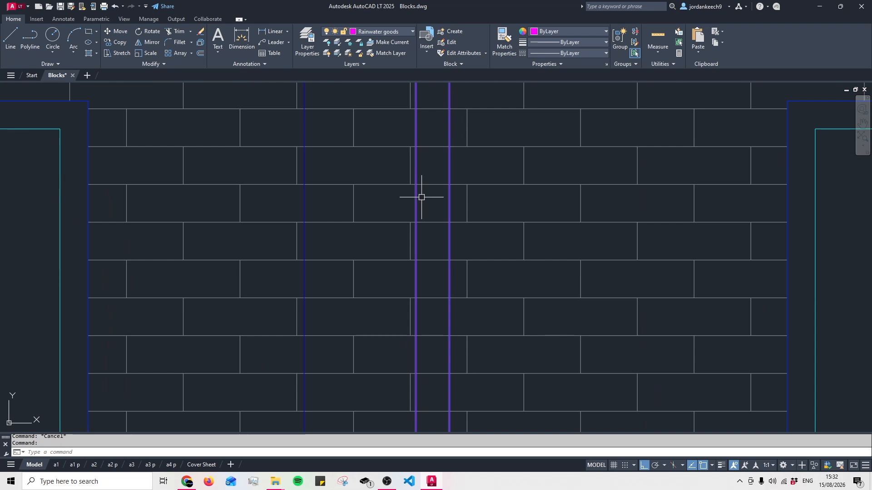
scroll(426, 200, down, 3)
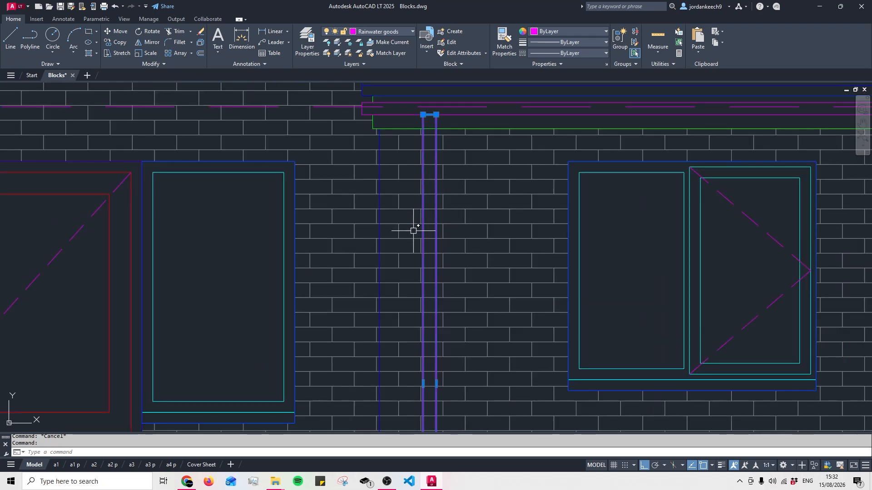
middle_drag(427, 222, 431, 201)
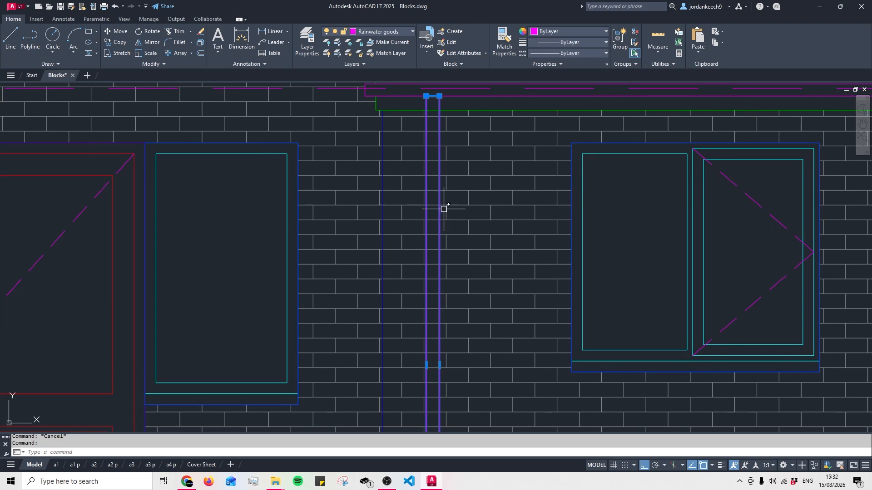
key(Escape)
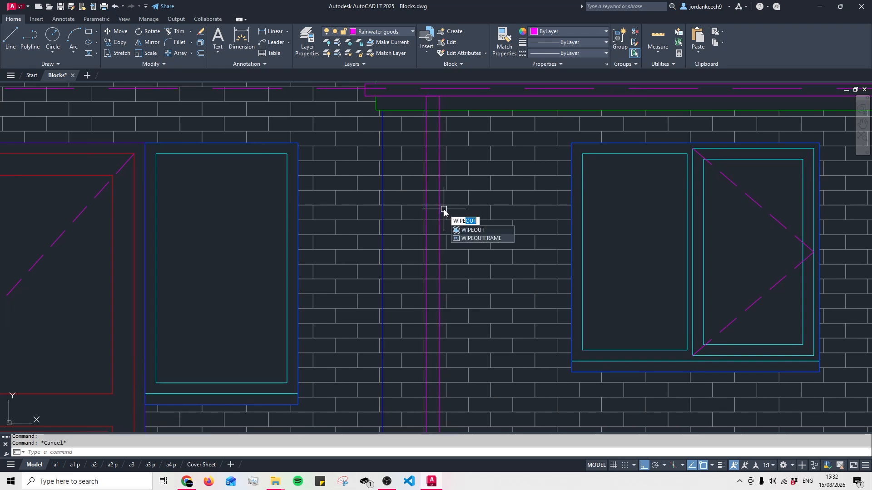
- Create a wipeout from the closed downpipe polyline, choosing to erase the source polyline
key(Return)
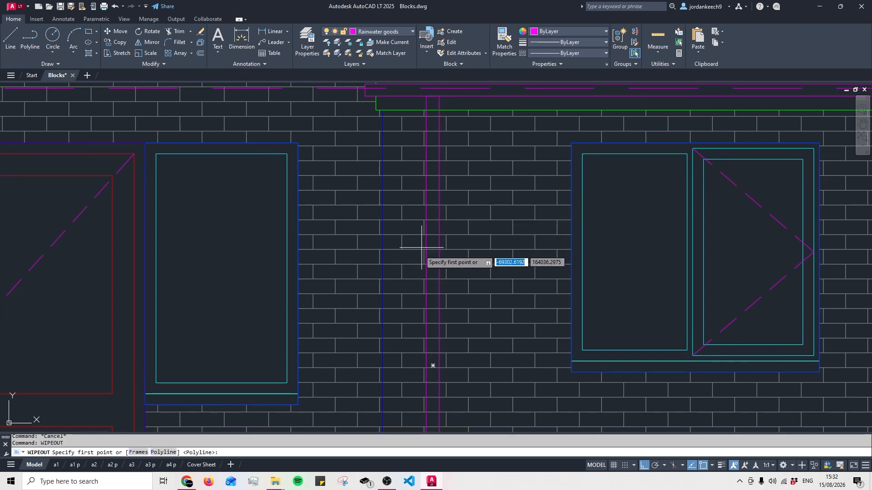
click(164, 452)
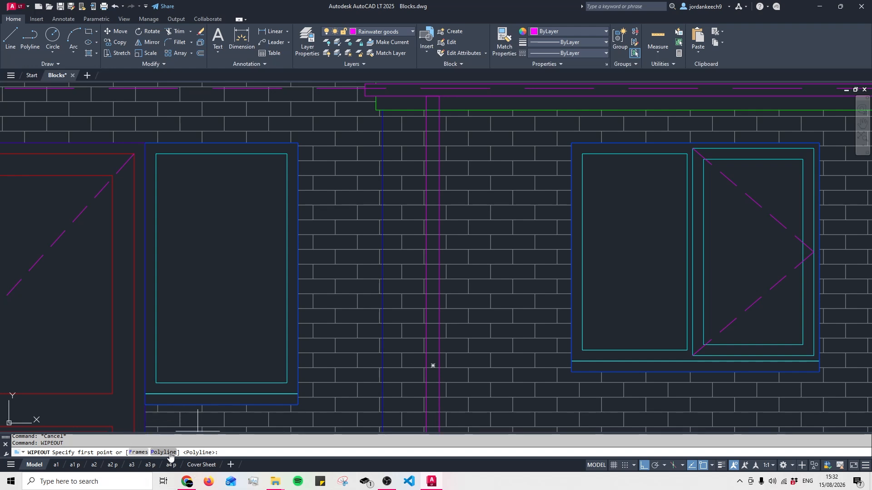
text(p)
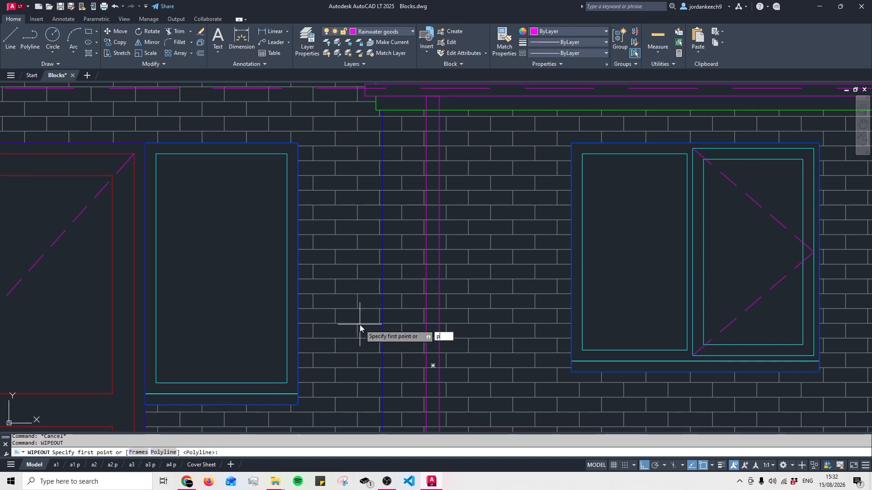
key(Return)
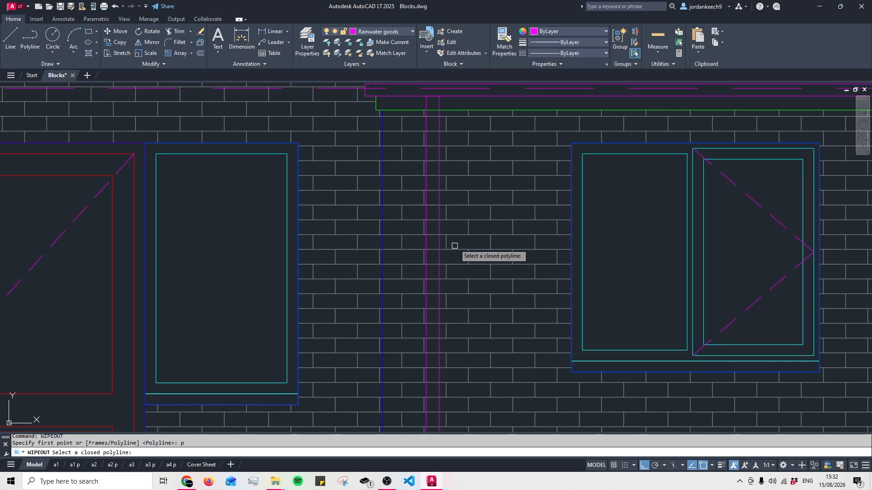
scroll(440, 200, up, 4)
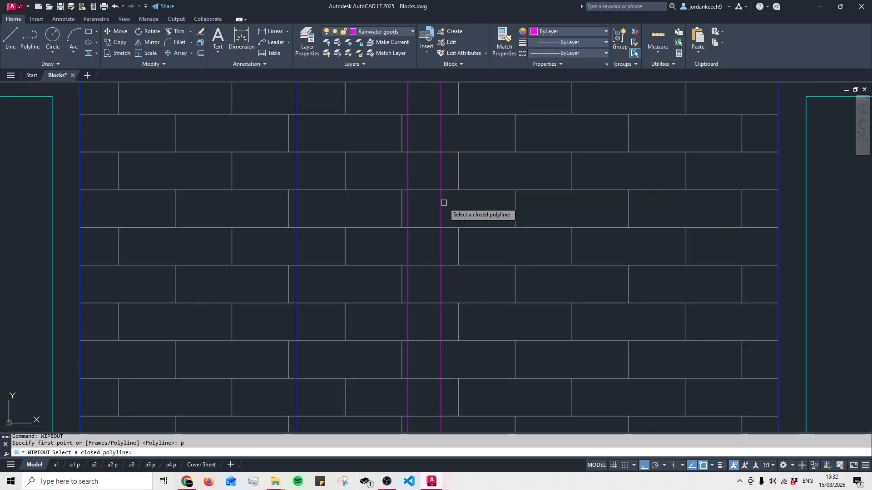
click(442, 204)
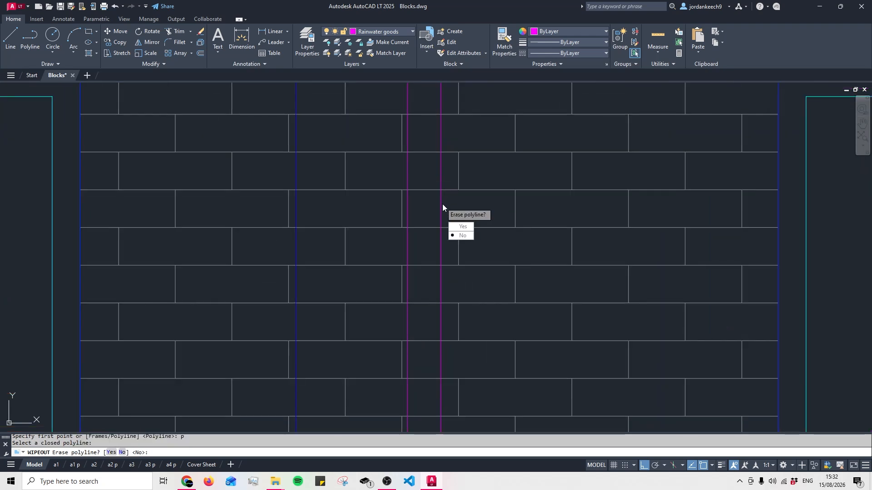
click(467, 230)
- Inspect the new downpipe wipeout from the gutter to the ground, checking how it masks the brick hatch
scroll(429, 222, down, 4)
click(423, 226)
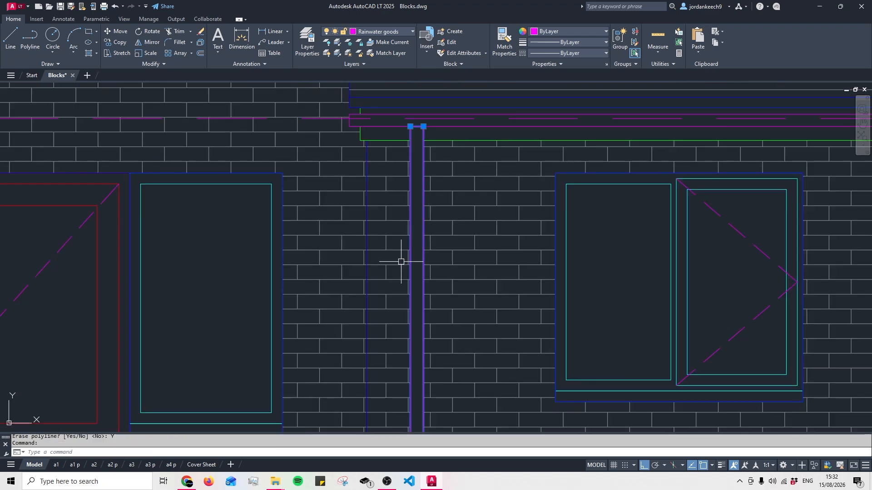
scroll(401, 261, down, 4)
middle_drag(413, 262, 458, 168)
scroll(458, 168, up, 2)
scroll(458, 168, down, 2)
key(Escape)
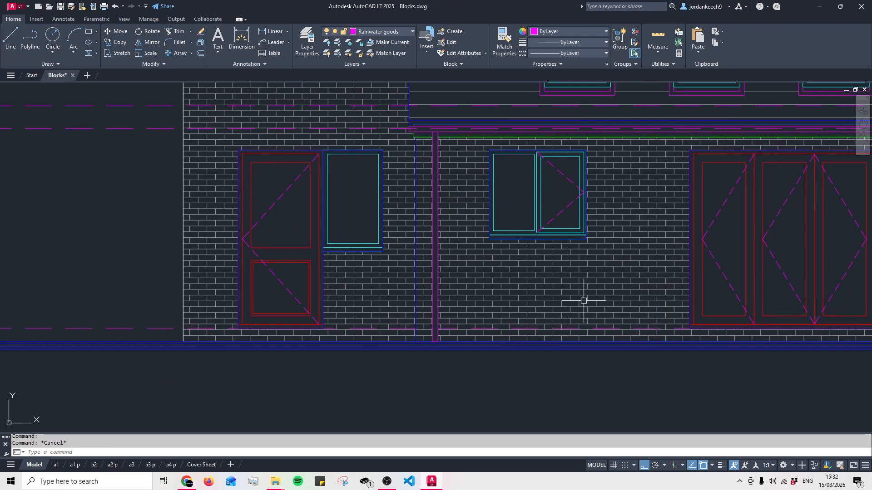
mouse_move(582, 267)
middle_down()
mouse_move(583, 294)
mouse_move(541, 311)
middle_up()
scroll(528, 279, up, 1)
scroll(533, 280, down, 2)
scroll(479, 252, up, 3)
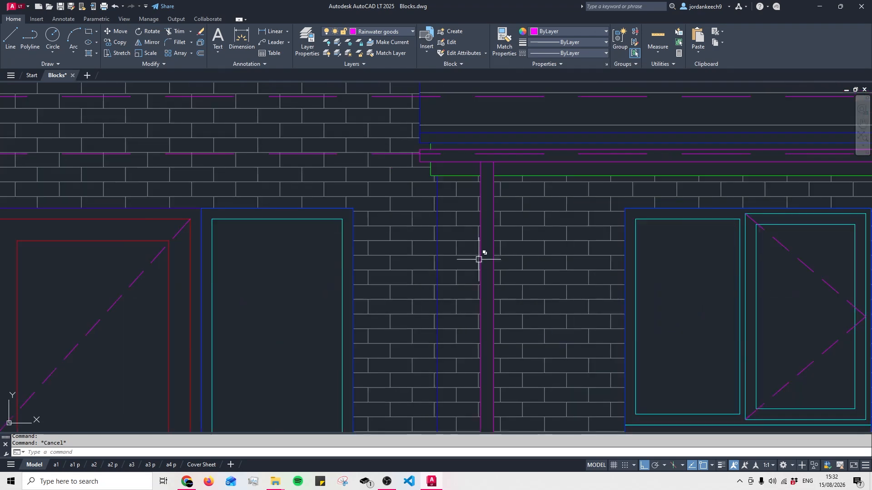
- Copy the downpipe wipeout from the wall corner below the lower gutter to the matching corner under the upper-left gutter
click(479, 258)
scroll(466, 239, up, 1)
middle_drag(466, 239, 475, 298)
text(co)
key(space)
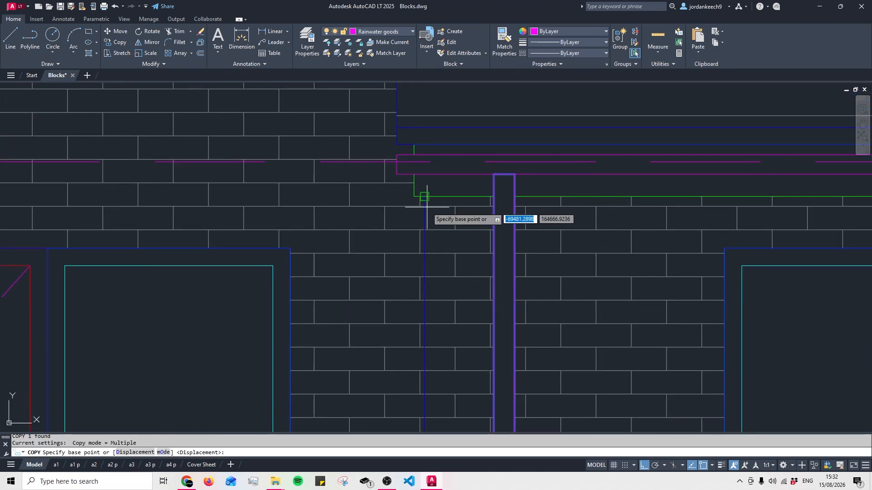
click(425, 198)
scroll(543, 394, down, 5)
scroll(371, 190, up, 4)
click(438, 282)
key(Escape)
scroll(462, 212, down, 4)
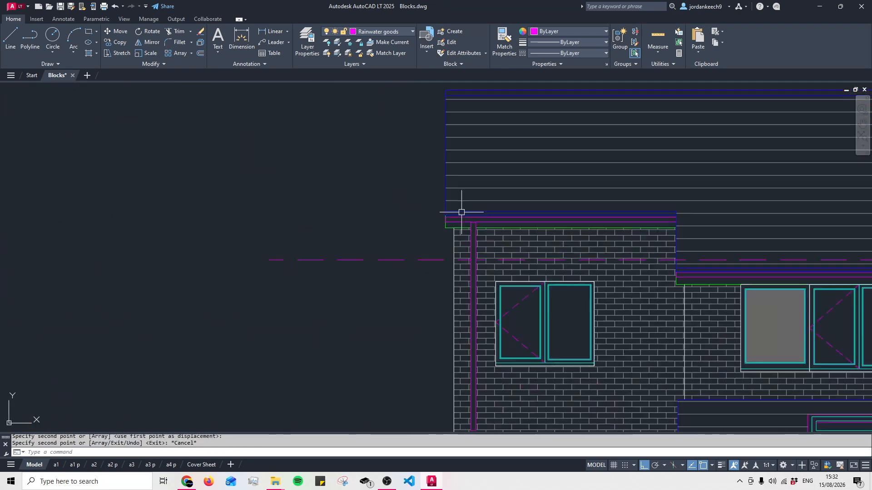
- Stretch the lower end of the copied downpipe down to the ground line
scroll(474, 255, up, 3)
middle_drag(473, 255, 481, 181)
text(s)
drag(476, 222, 399, 177)
key(space)
click(422, 202)
scroll(420, 204, down, 3)
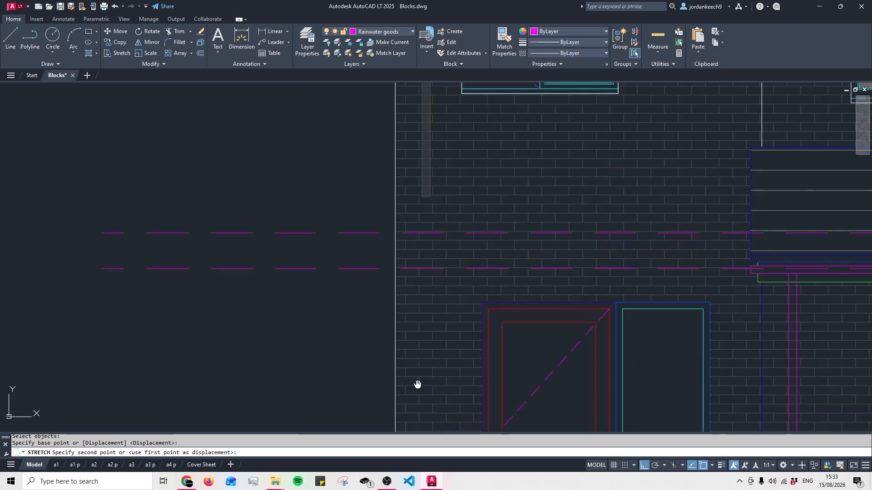
middle_drag(417, 385, 390, 124)
scroll(389, 337, up, 2)
click(405, 323)
scroll(405, 354, down, 4)
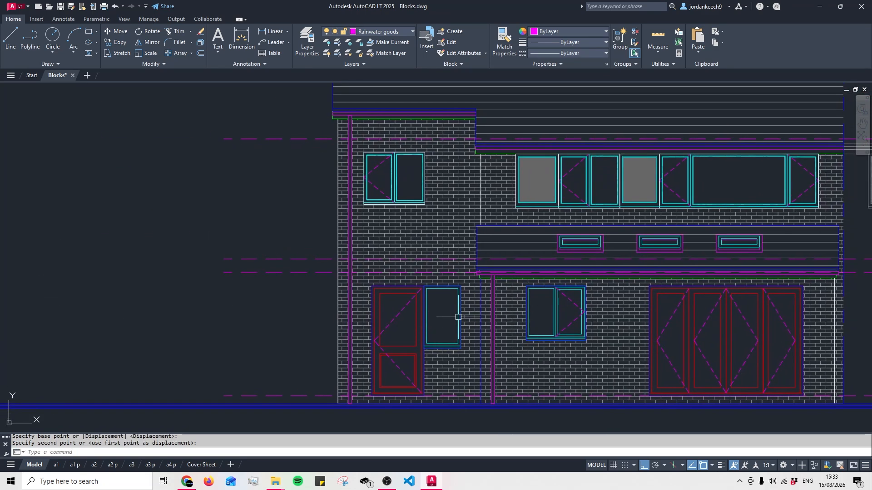
- Delete both downpipe wipeouts from the house elevation
middle_drag(481, 296, 456, 274)
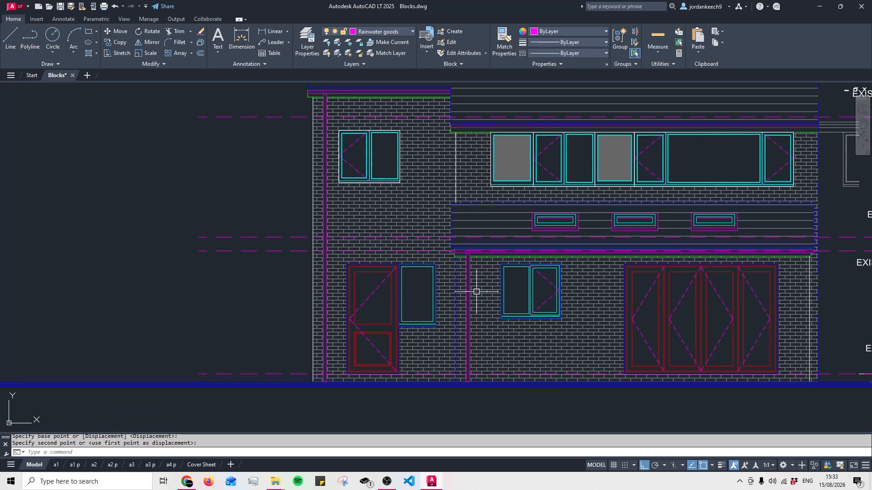
scroll(460, 301, up, 5)
click(522, 287)
key(Delete)
scroll(654, 257, down, 6)
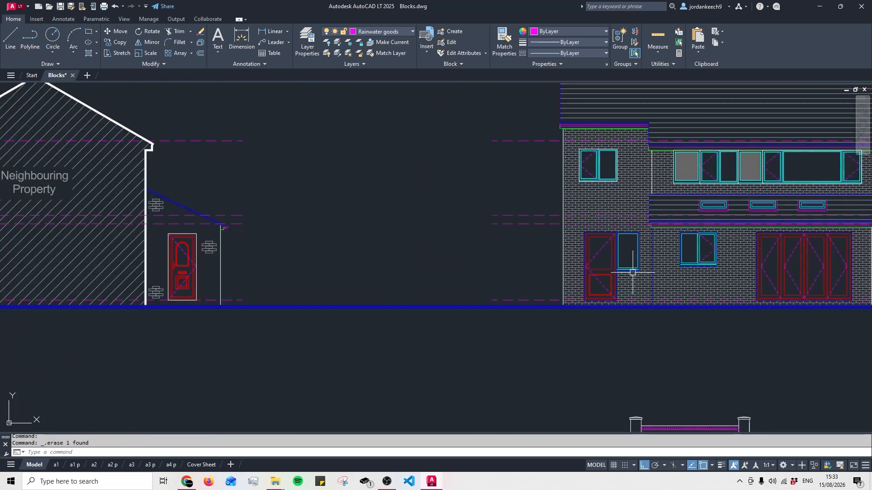
- Move the upper of the two boundary wall drawings by its base midpoint onto the ground line in front of the house
mouse_move(688, 398)
middle_down()
mouse_move(425, 266)
mouse_move(447, 221)
middle_up()
scroll(472, 275, up, 2)
mouse_move(481, 273)
middle_down()
mouse_move(494, 268)
mouse_move(498, 252)
middle_up()
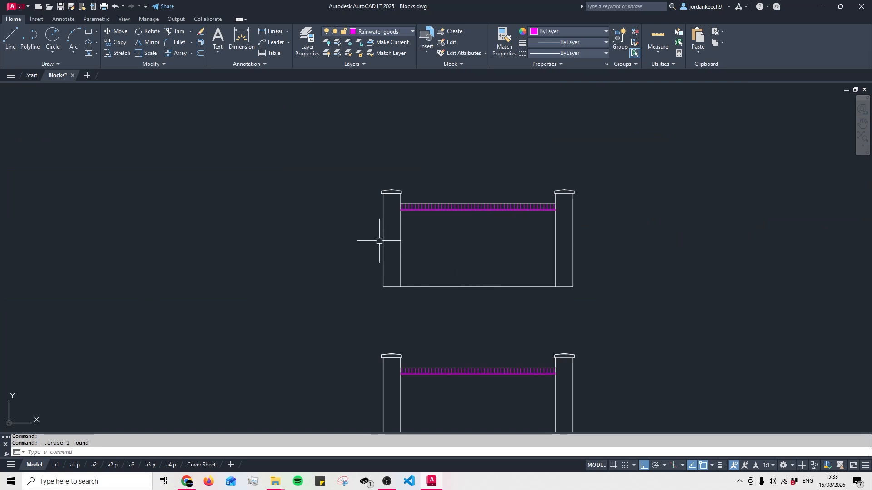
click(346, 179)
click(634, 302)
text(m)
key(Return)
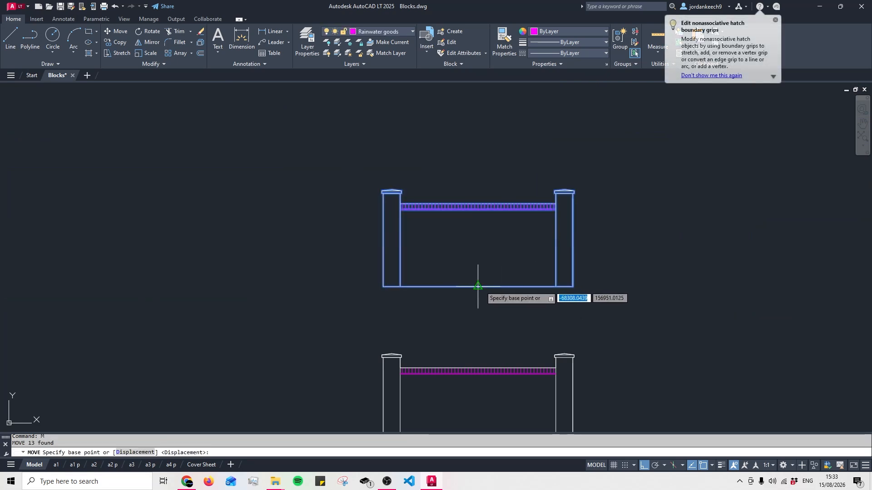
click(478, 286)
scroll(478, 286, down, 5)
scroll(481, 275, up, 6)
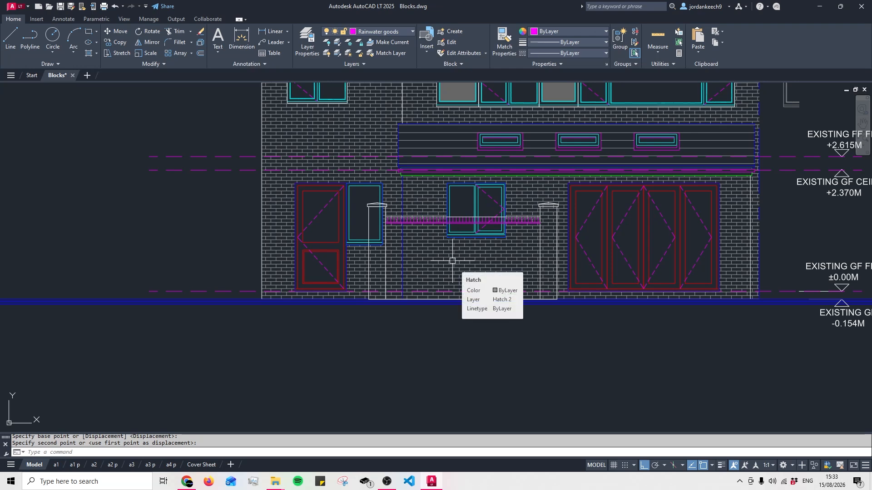
- Trim the house window's frame lines below the boundary wall's top line, using that line as cutting edge and a fence selection
scroll(452, 261, up, 3)
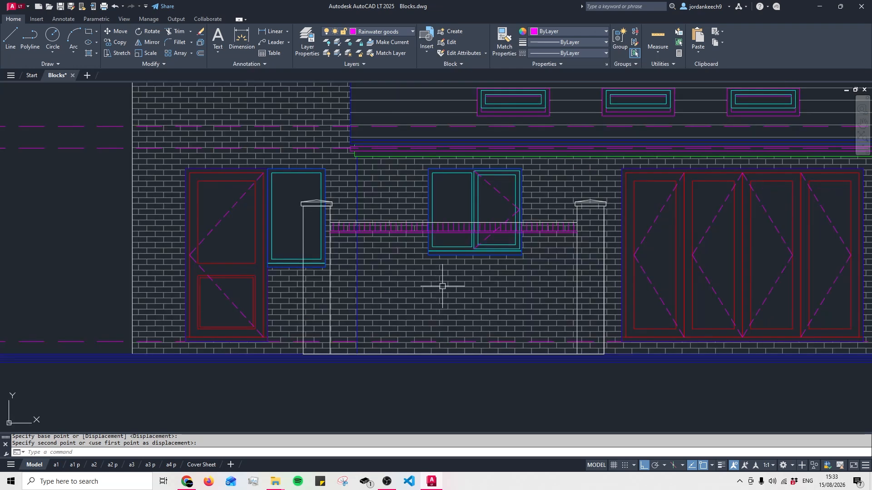
scroll(460, 239, up, 2)
click(444, 204)
scroll(418, 188, down, 1)
middle_drag(443, 229, 446, 282)
scroll(445, 282, up, 1)
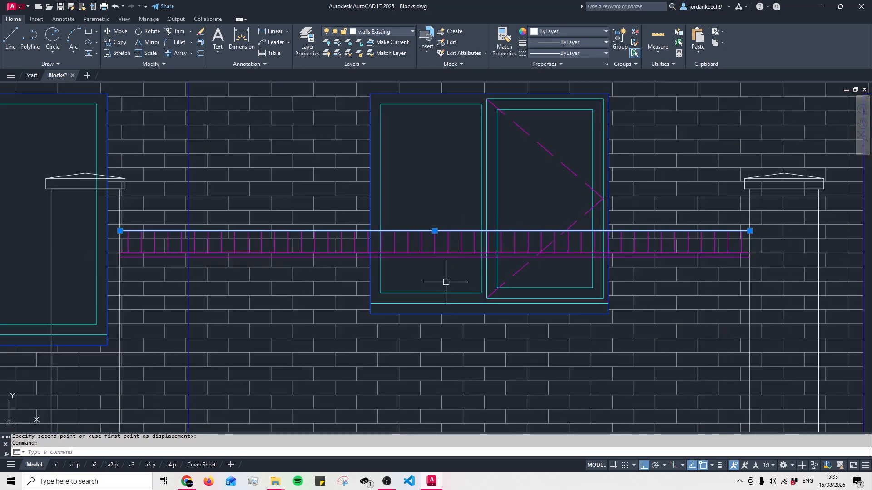
text(tr)
key(Return)
scroll(402, 285, up, 2)
text(f)
key(Return)
click(342, 266)
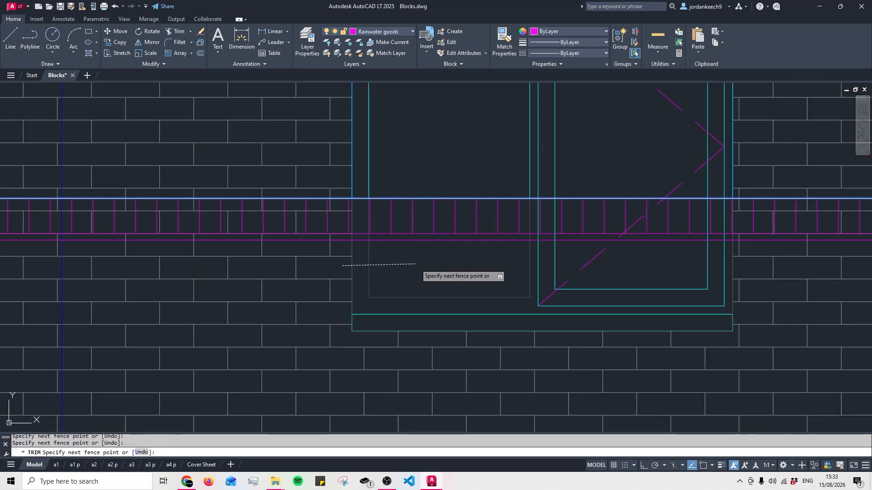
click(415, 263)
scroll(716, 265, up, 2)
click(761, 267)
click(670, 273)
scroll(512, 271, down, 3)
key(Escape)
middle_drag(511, 284, 508, 302)
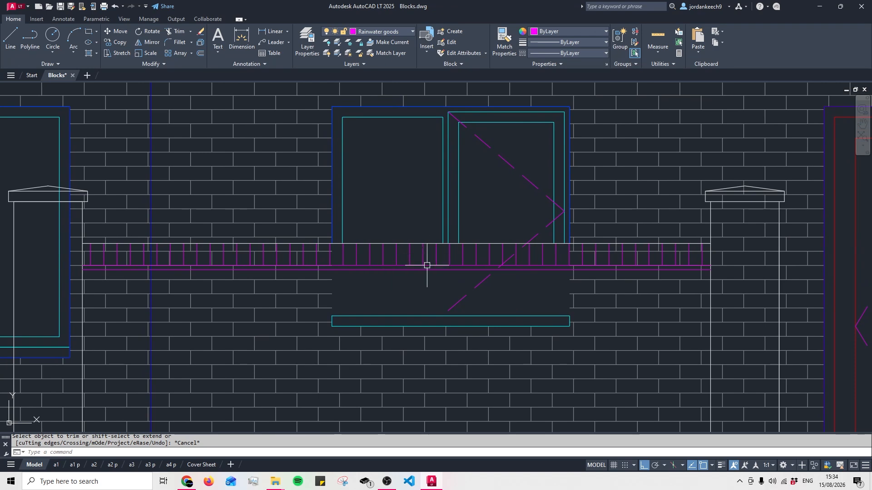
- Undo the window trimming and the move of the boundary wall
scroll(427, 274, down, 3)
scroll(429, 271, up, 3)
click(362, 189)
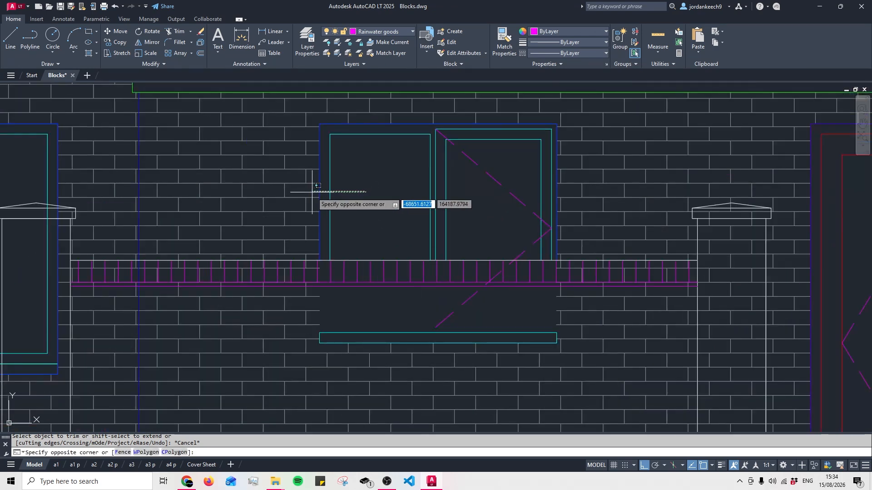
click(313, 191)
scroll(386, 224, down, 3)
key(ctrl+z)
key(ctrl+z)
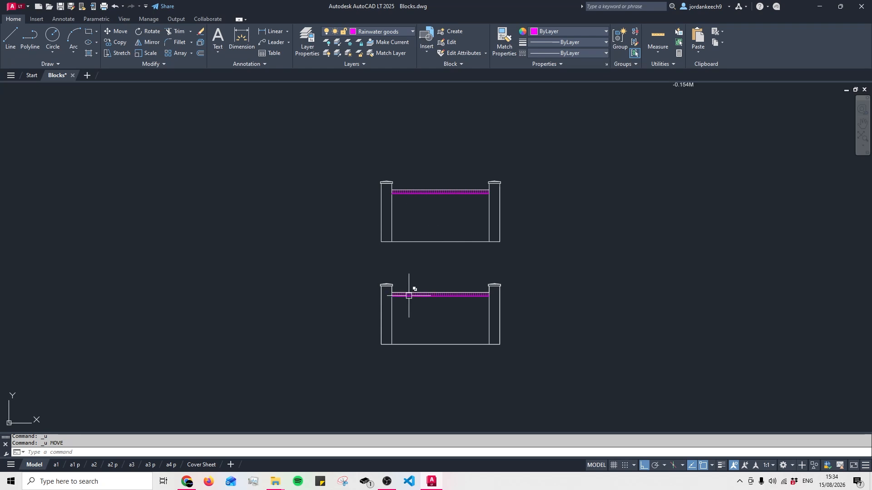
- Select the lower boundary wall drawing and its outline to examine which objects it consists of
click(369, 275)
click(503, 371)
scroll(444, 350, up, 4)
key(Escape)
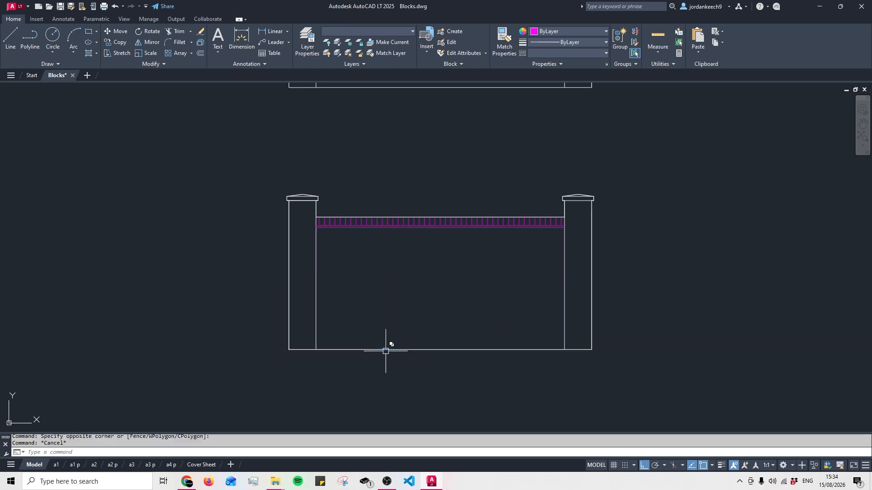
click(390, 349)
click(429, 386)
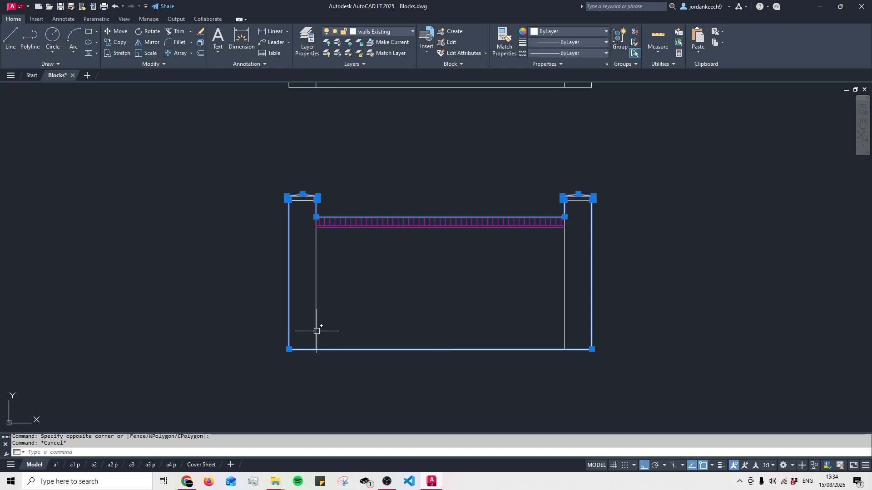
key(Escape)
- Send the lower boundary wall's pier lines, caps and coping to the back of the draw order, excluding the baseline
click(246, 132)
click(364, 381)
click(245, 180)
click(652, 252)
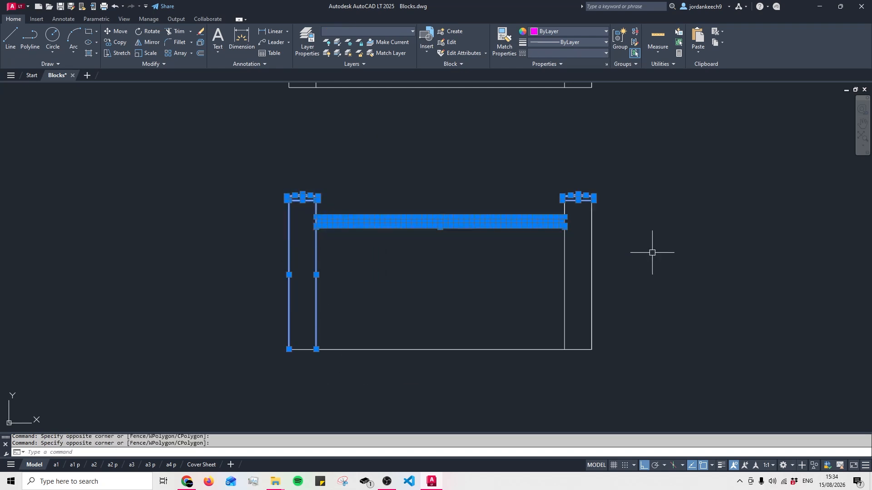
click(500, 151)
click(639, 366)
right_click(647, 357)
mouse_move(691, 256)
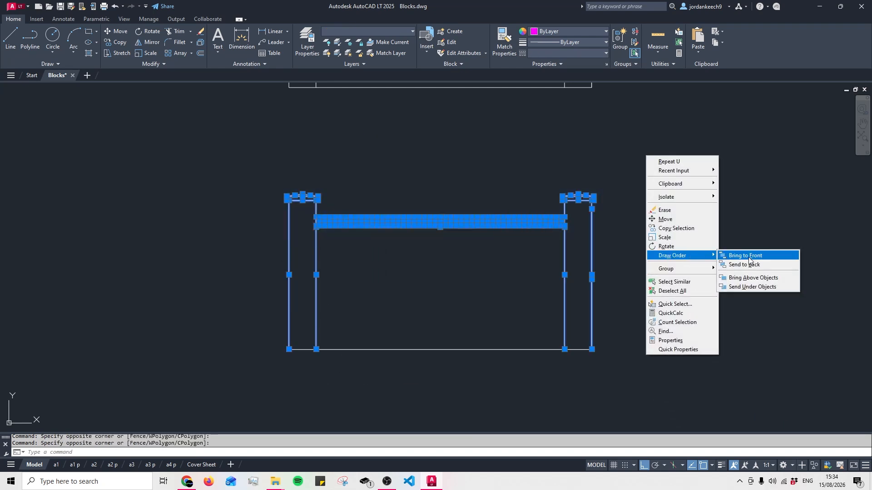
click(740, 264)
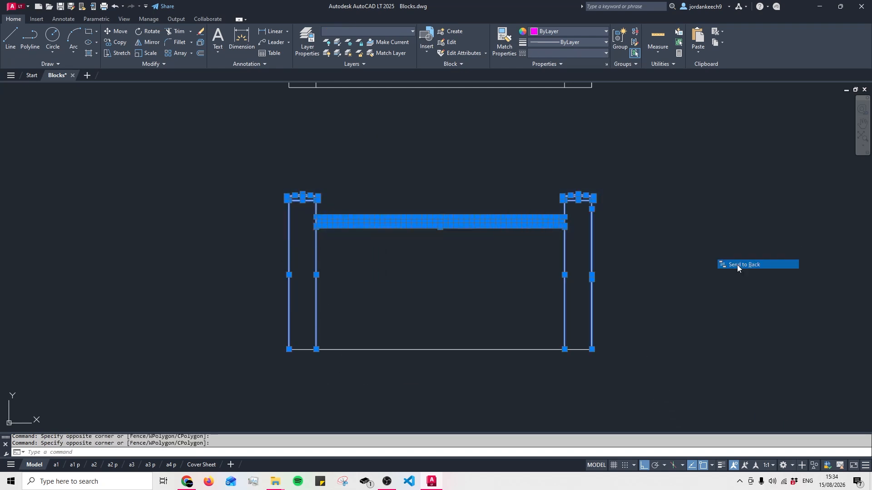
- Bring the lower boundary wall's pier lines, caps and coping to the front of the draw order
click(530, 258)
click(454, 211)
key(Escape)
click(257, 146)
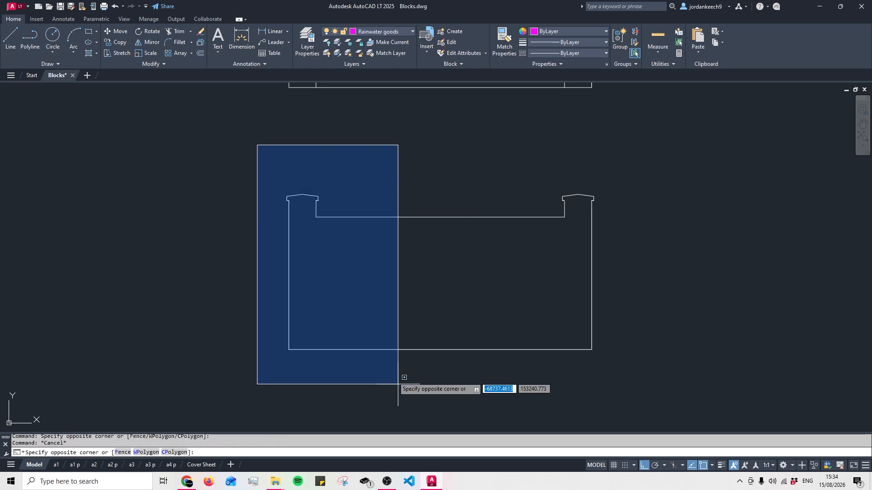
click(398, 385)
click(229, 155)
click(640, 265)
click(616, 138)
click(507, 309)
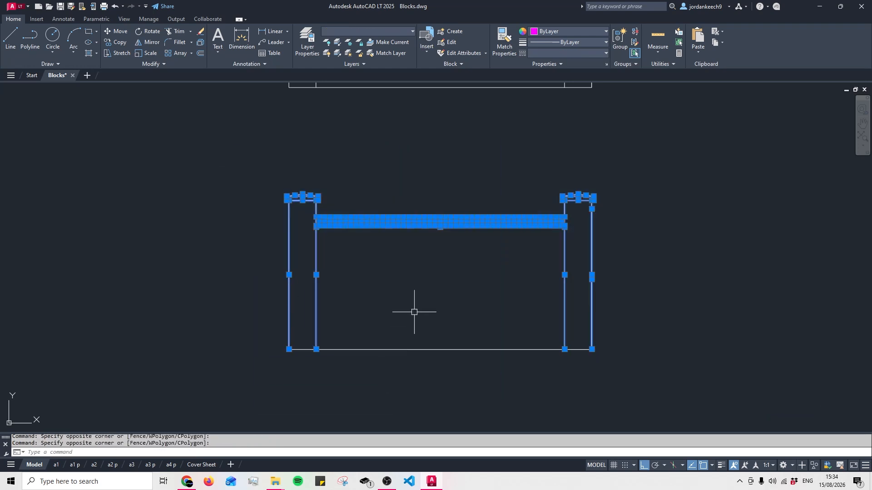
right_click(420, 286)
mouse_move(458, 182)
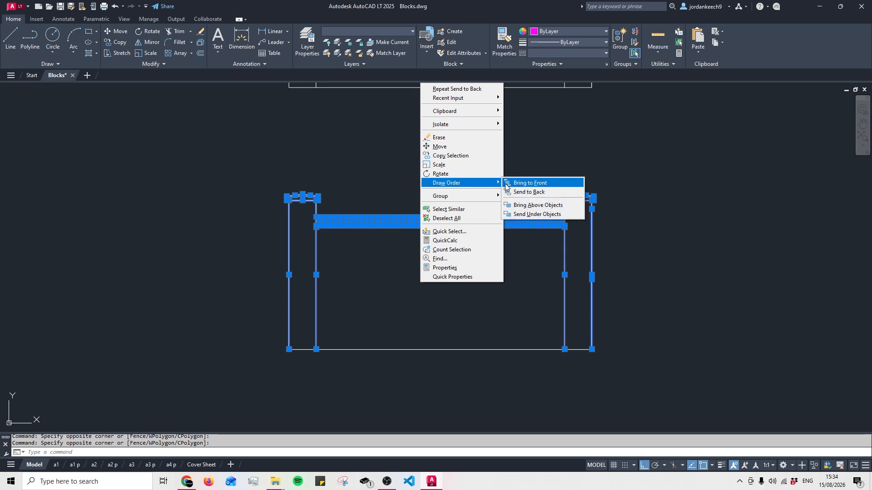
click(507, 182)
- Move the lower boundary wall and its mask from its baseline onto the ground line in front of the house
mouse_move(403, 231)
middle_down()
mouse_move(393, 249)
mouse_move(395, 230)
middle_up()
click(235, 148)
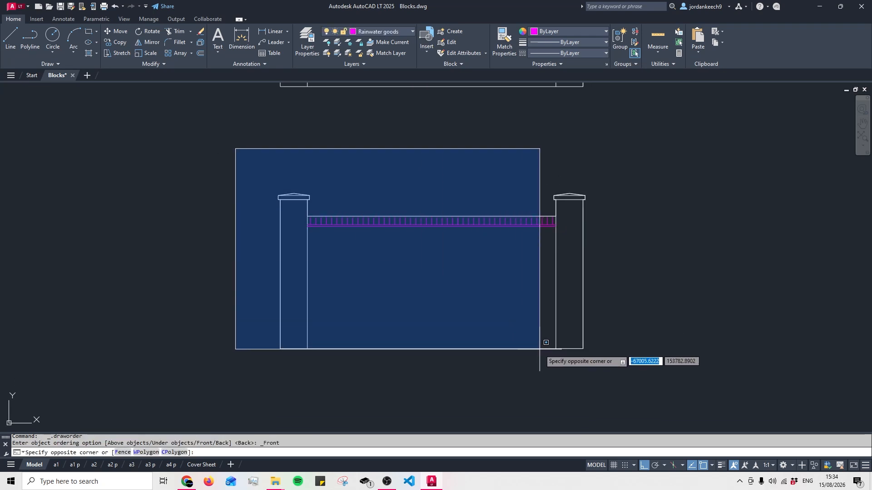
scroll(573, 349, down, 2)
click(587, 360)
text(m)
key(space)
click(486, 348)
scroll(486, 381, down, 2)
scroll(483, 212, up, 7)
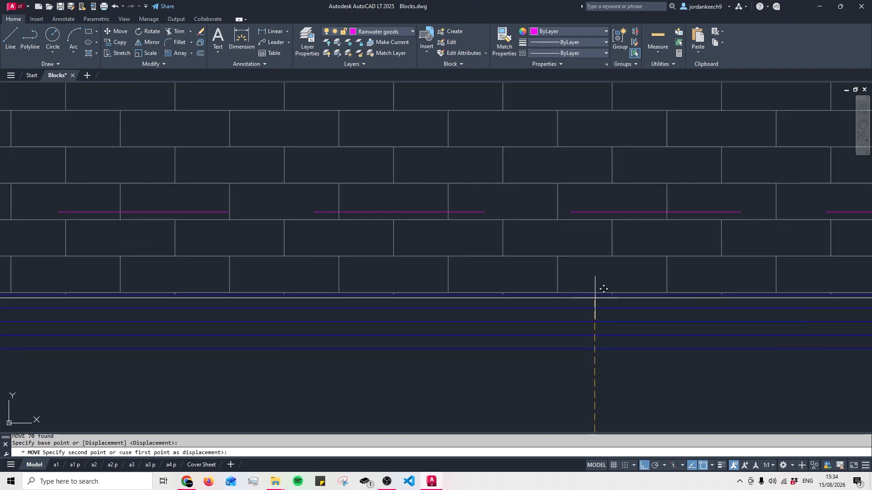
click(594, 293)
- Select the house window's frame above the boundary wall to examine how far it extends behind the wall
scroll(594, 295, down, 4)
middle_drag(602, 302, 439, 357)
scroll(446, 205, down, 2)
middle_drag(446, 205, 424, 234)
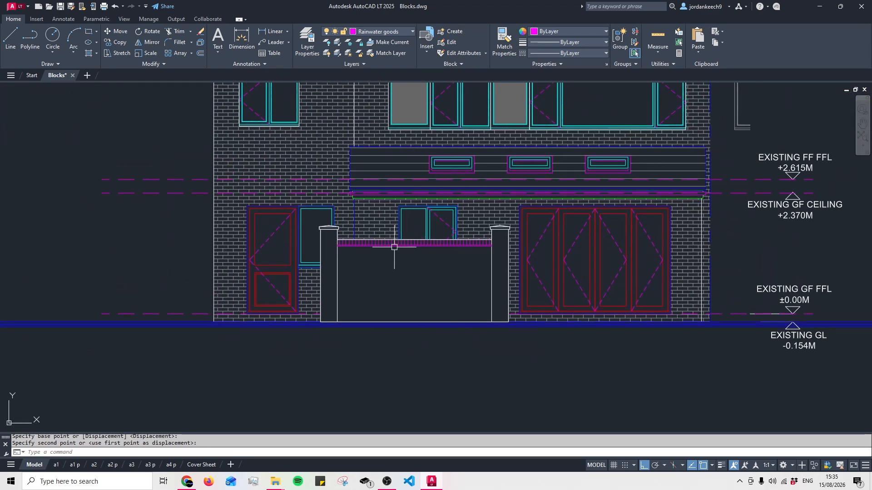
scroll(394, 247, up, 7)
click(384, 237)
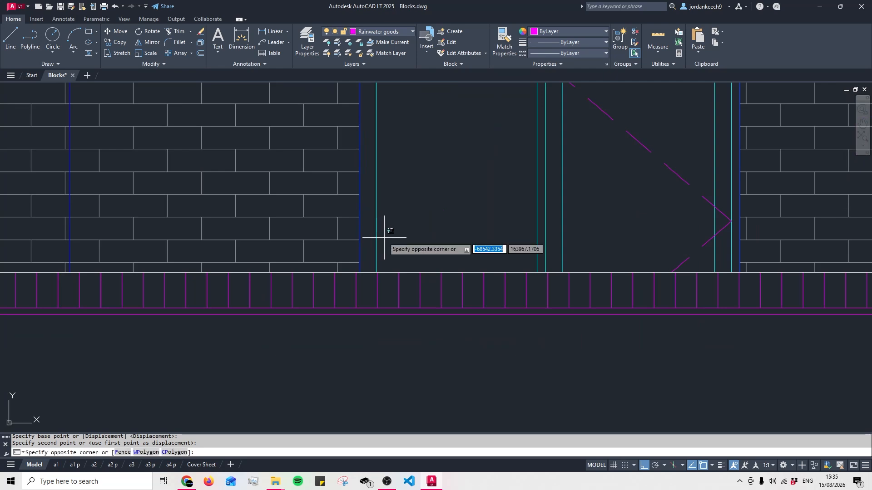
click(351, 231)
scroll(432, 242, down, 5)
scroll(433, 238, up, 1)
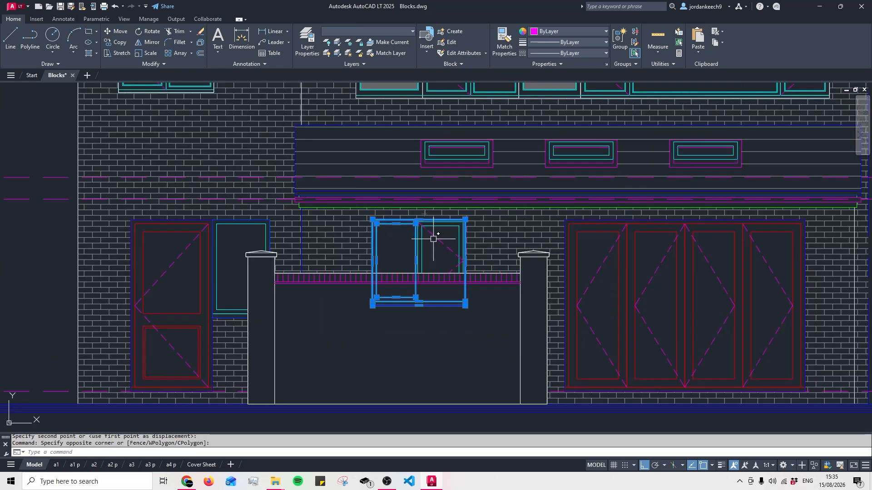
middle_drag(431, 242, 433, 220)
key(Escape)
- Draw a tilted four-sided wipeout over the brick hatch between the upper-floor window and the entrance door
mouse_move(427, 253)
middle_down()
mouse_move(426, 267)
mouse_move(421, 212)
mouse_move(427, 251)
middle_up()
scroll(427, 267, down, 2)
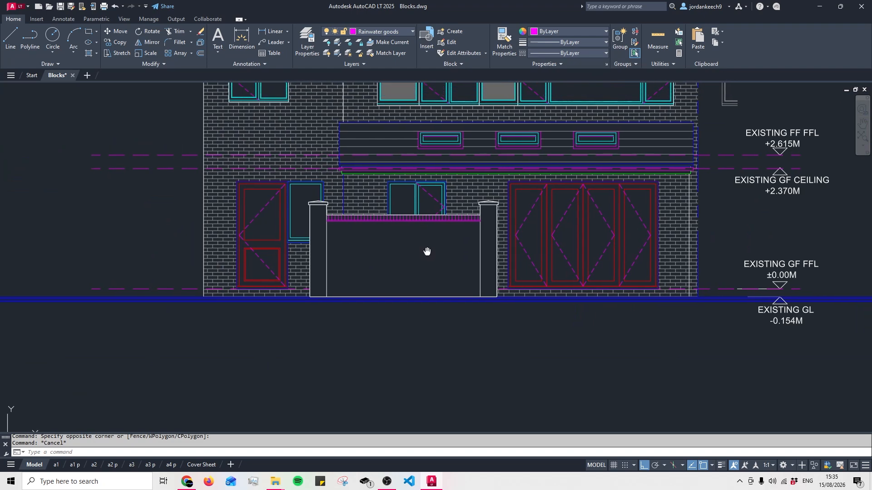
mouse_move(431, 269)
middle_down()
mouse_move(424, 249)
mouse_move(384, 258)
middle_up()
text(wipe)
key(Return)
scroll(305, 148, up, 4)
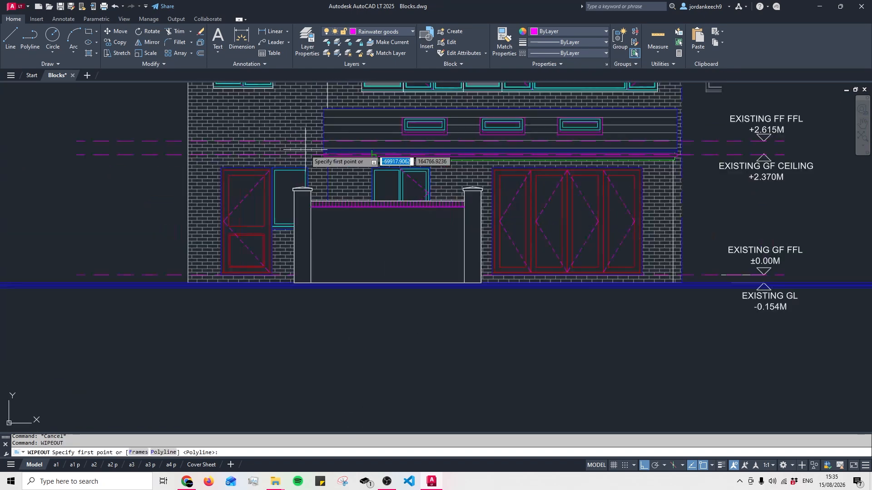
middle_drag(288, 126, 366, 272)
click(285, 261)
click(386, 190)
click(407, 259)
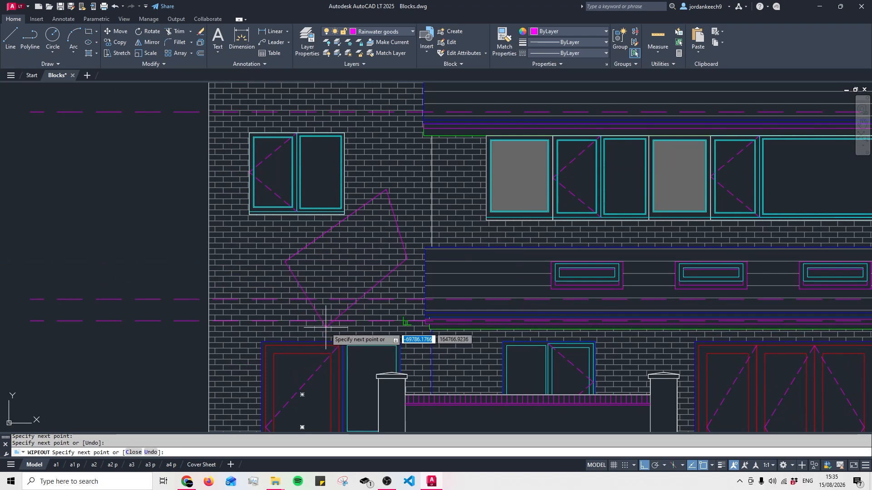
scroll(323, 313, up, 2)
click(324, 314)
key(Return)
scroll(358, 259, down, 2)
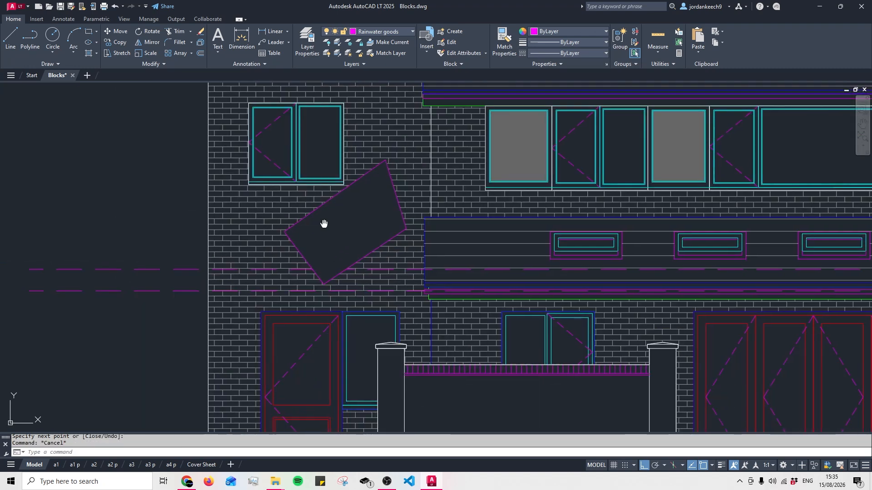
key(Escape)
- Select the four-sided wipeout's frame and view the layers it could be assigned to
scroll(368, 227, up, 5)
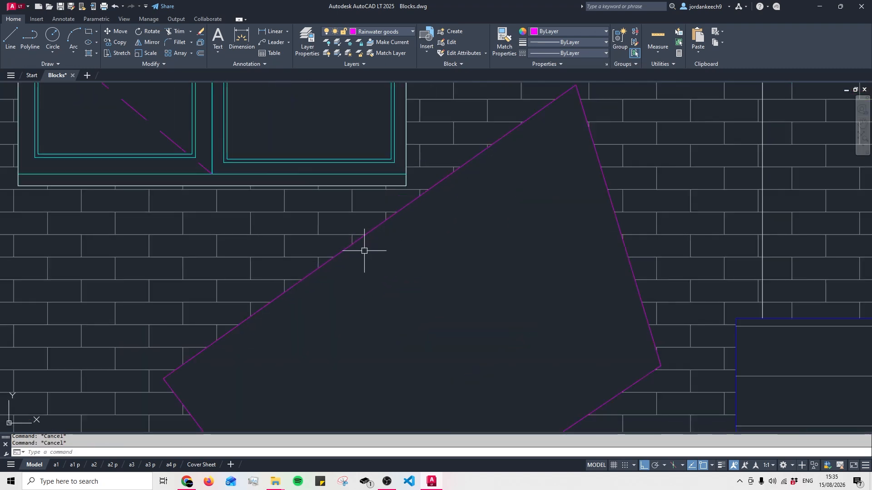
click(346, 249)
click(377, 32)
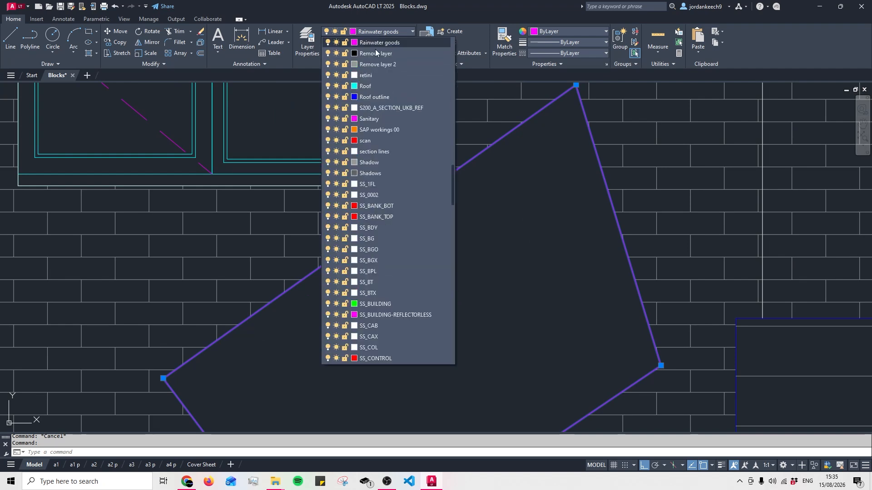
click(612, 232)
middle_drag(612, 233, 628, 150)
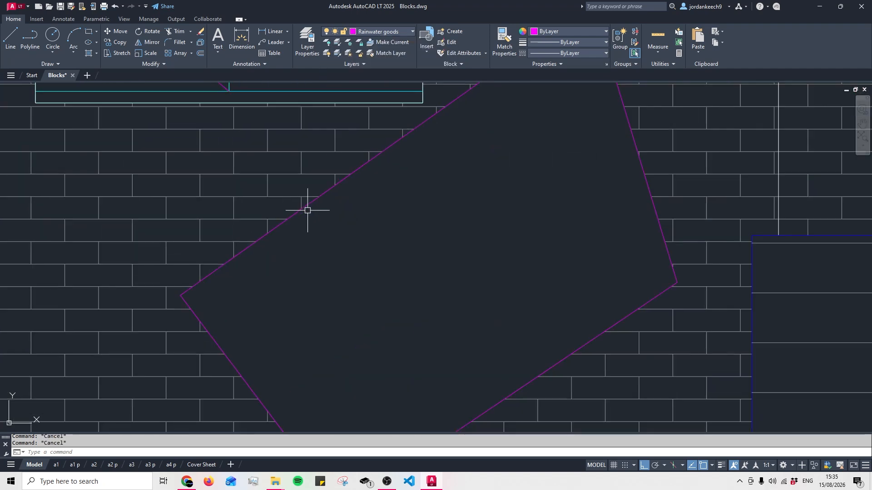
key(Escape)
- Set WIPEOUTFRAME to 0 to hide the wipeout frames
scroll(386, 245, down, 2)
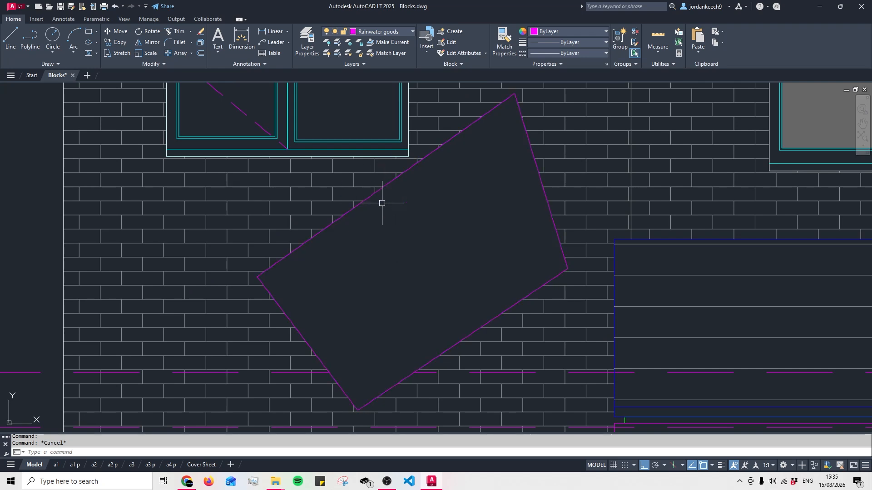
scroll(383, 200, down, 2)
middle_drag(394, 220, 413, 268)
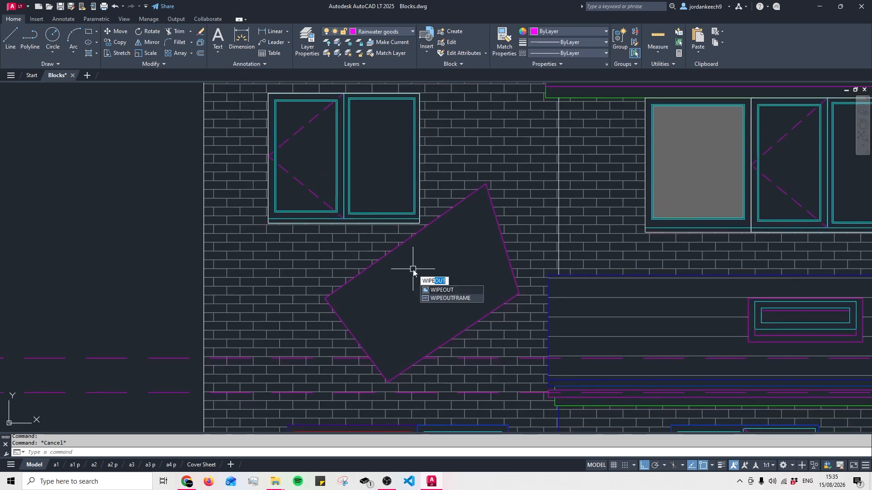
click(448, 299)
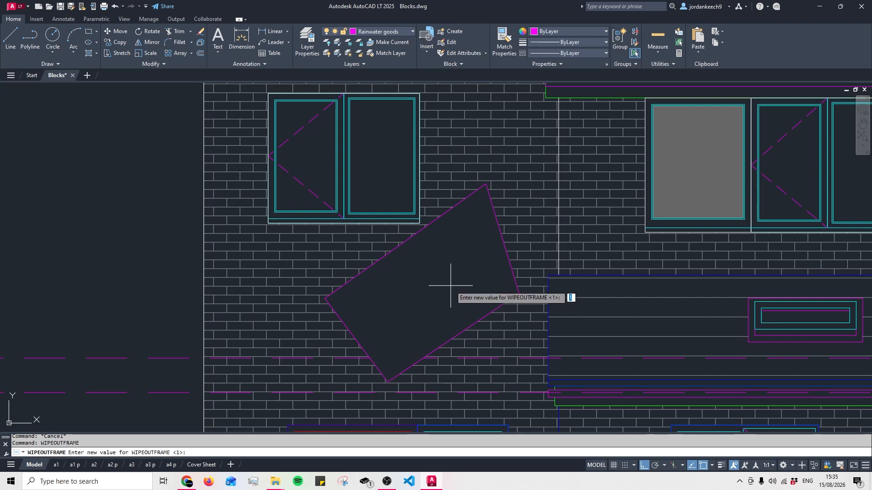
text(0)
key(Return)
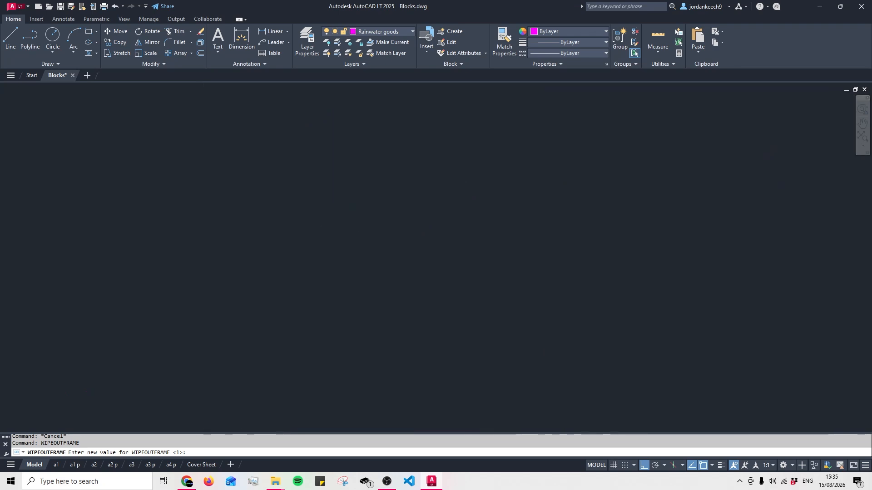
key(Escape)
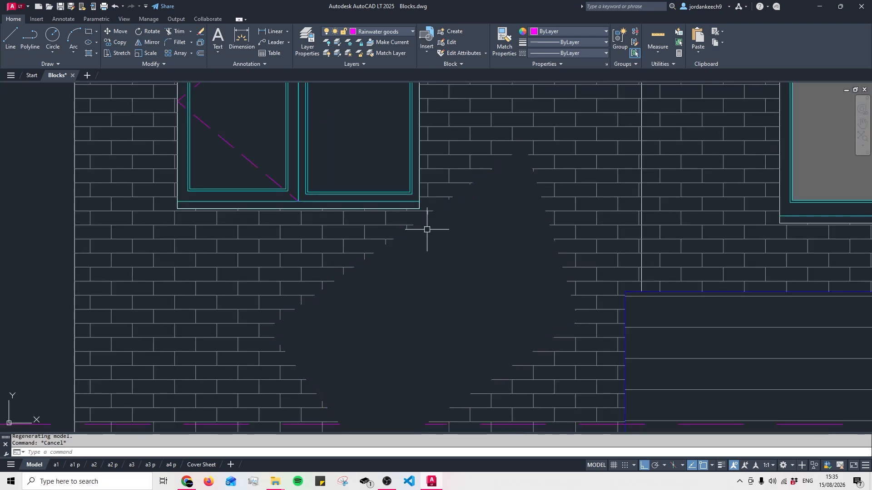
- Try to select the frameless wipeout in the brickwork and inspect the masked elevation around the boundary wall
scroll(425, 224, up, 2)
click(419, 217)
scroll(407, 184, down, 5)
key(Escape)
scroll(463, 263, down, 5)
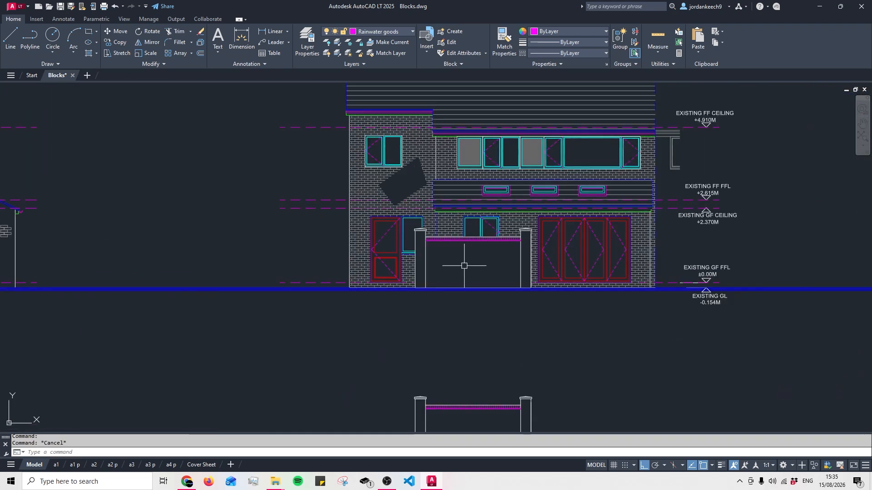
scroll(420, 210, up, 8)
scroll(594, 228, down, 5)
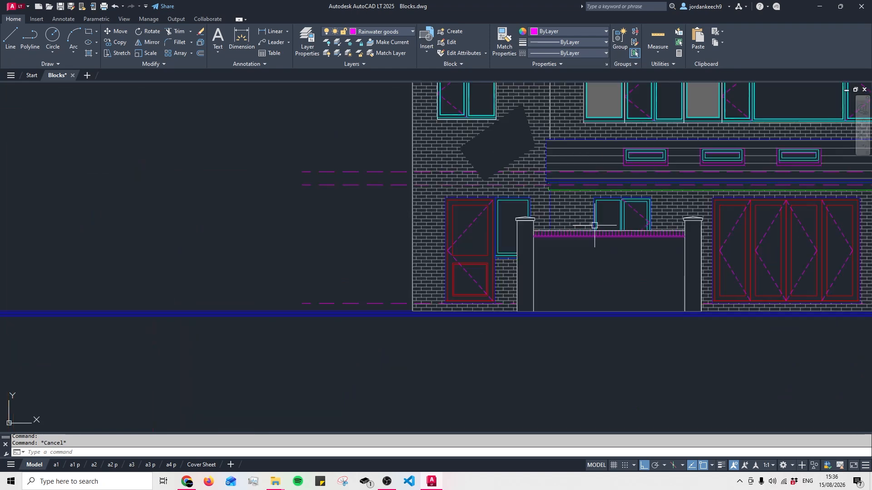
- Draw a small triangular wipeout on the brickwork between the house's outer edge and the four-sided wipeout
scroll(634, 247, up, 3)
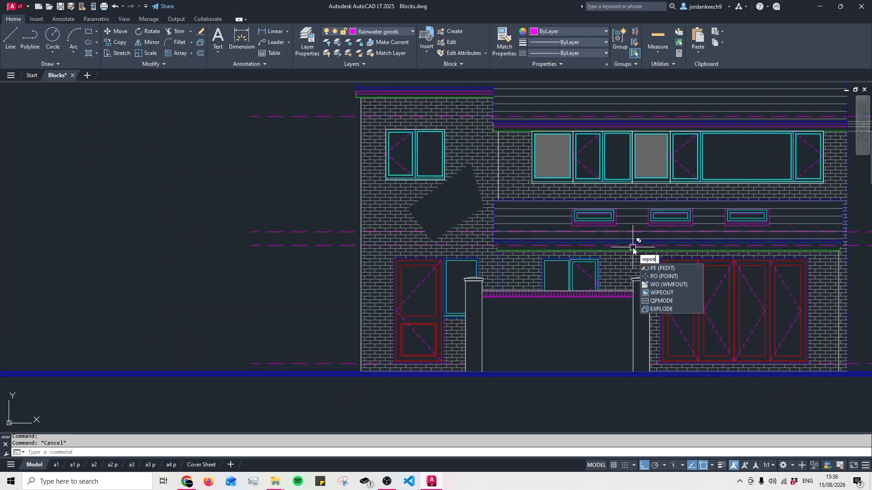
key(Escape)
key(space)
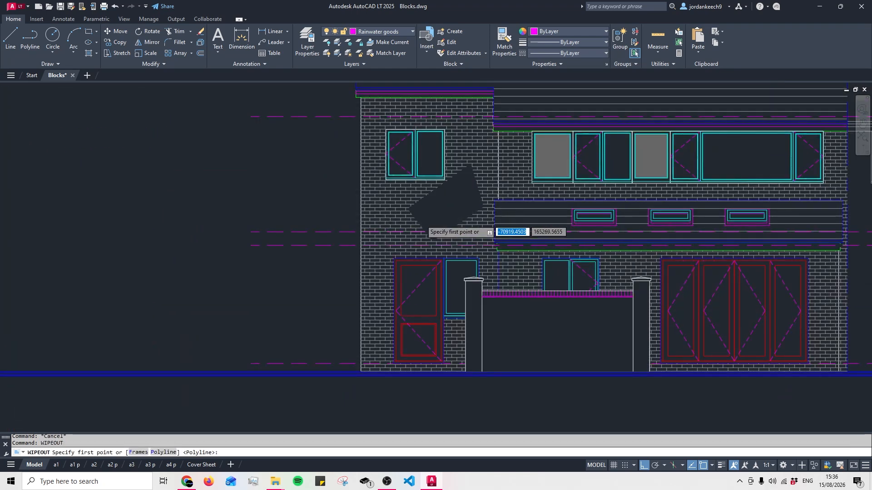
scroll(421, 221, up, 2)
click(339, 201)
click(313, 164)
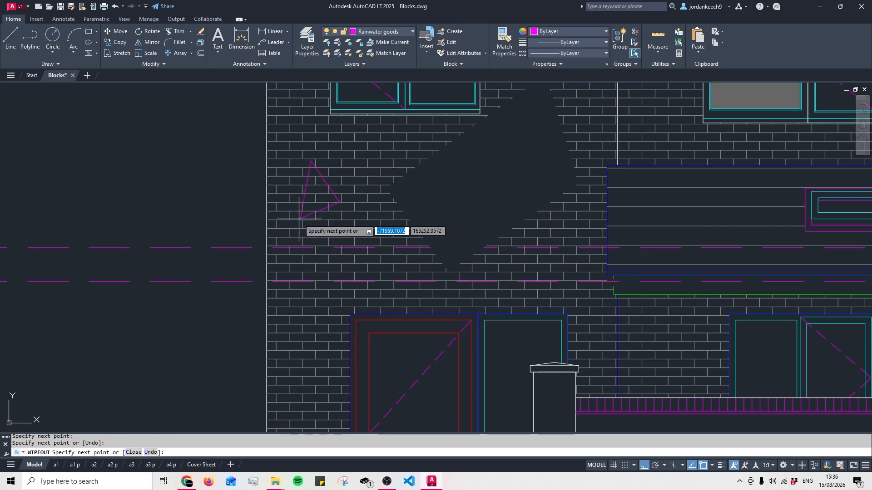
key(Escape)
- Set WIPEOUTFRAME to 1 to display the wipeout frames
scroll(316, 202, up, 2)
scroll(388, 238, down, 4)
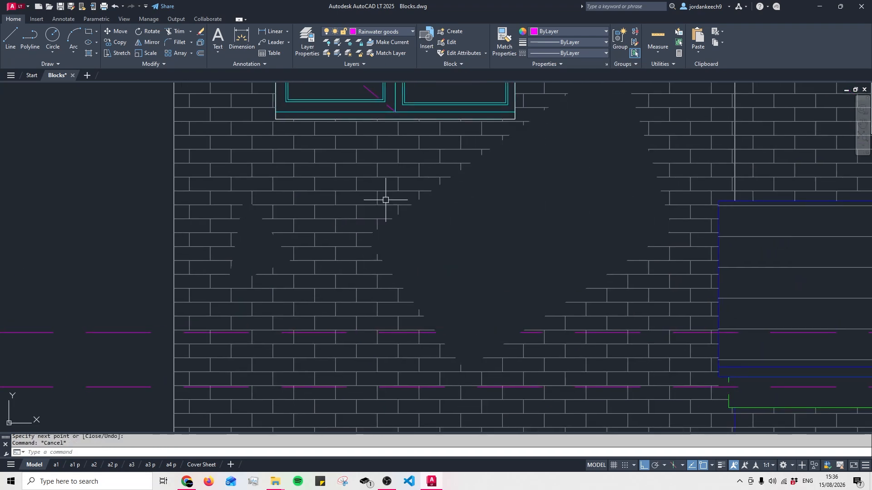
scroll(451, 206, up, 4)
middle_drag(377, 226, 472, 227)
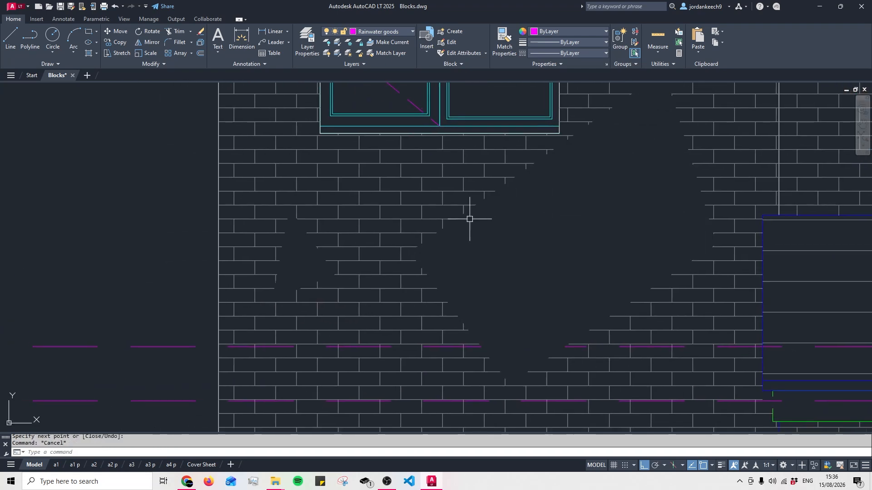
text(wip)
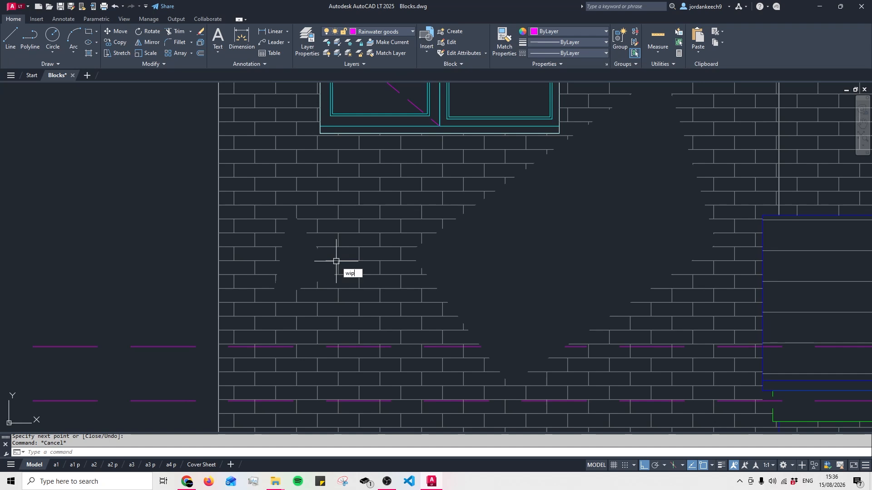
text(e)
click(371, 290)
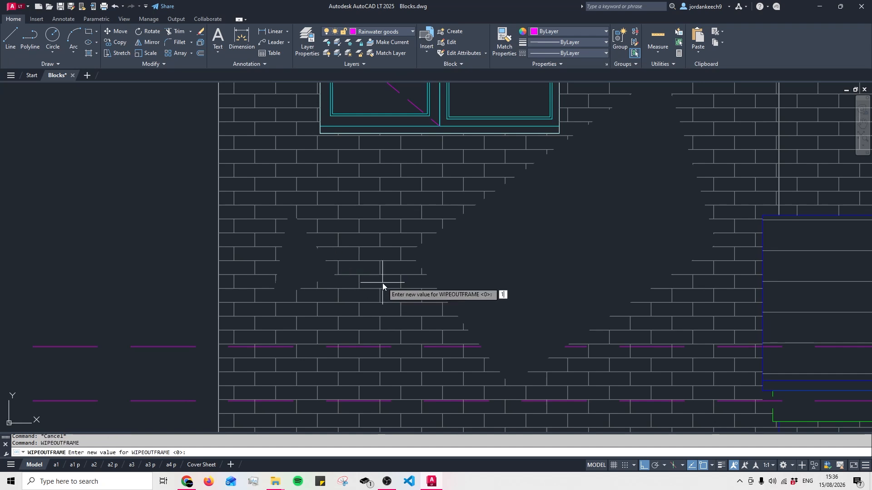
key(Return)
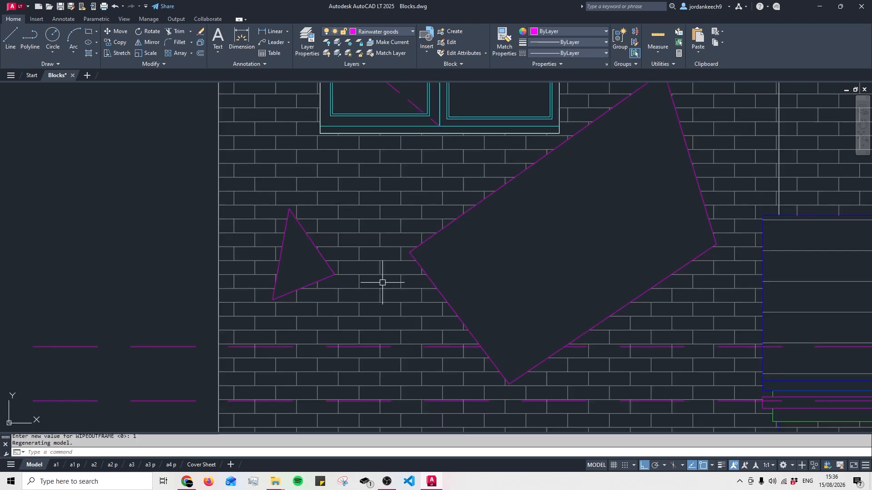
- Draw a circle in the empty space beside the elevation's level markers
scroll(292, 242, up, 3)
scroll(381, 210, down, 8)
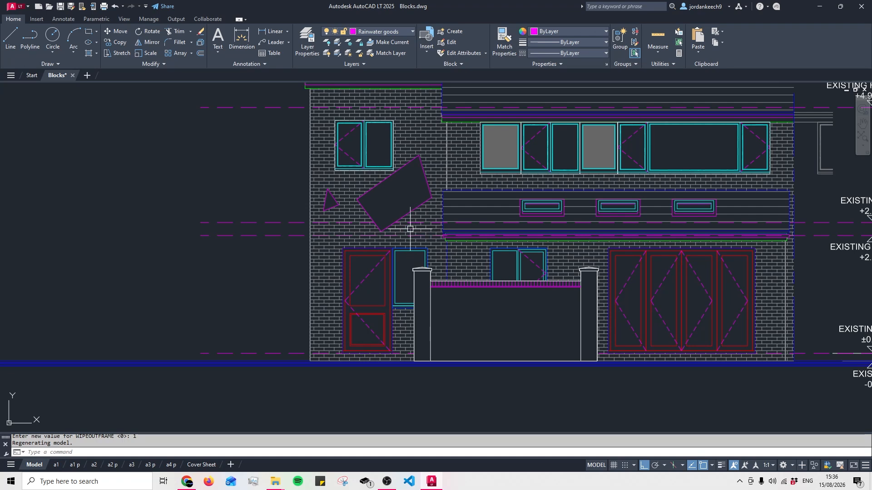
middle_drag(426, 232, 416, 227)
middle_drag(485, 230, 408, 240)
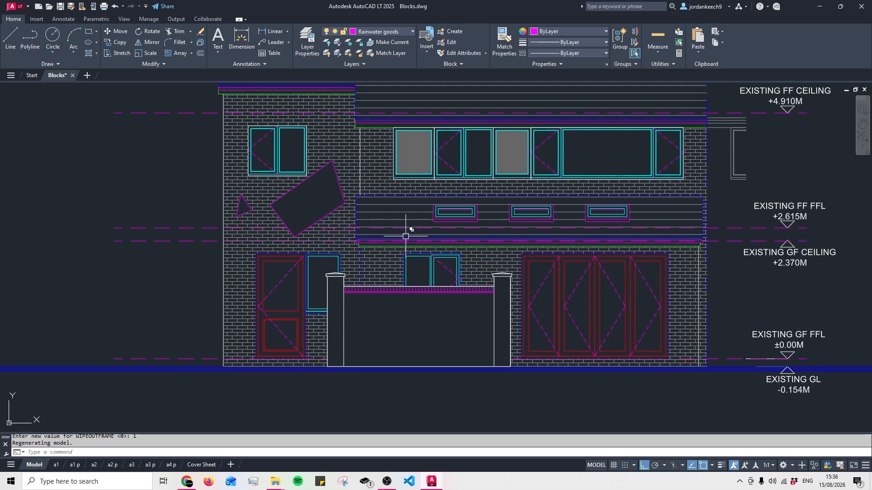
scroll(412, 247, down, 5)
scroll(574, 241, up, 4)
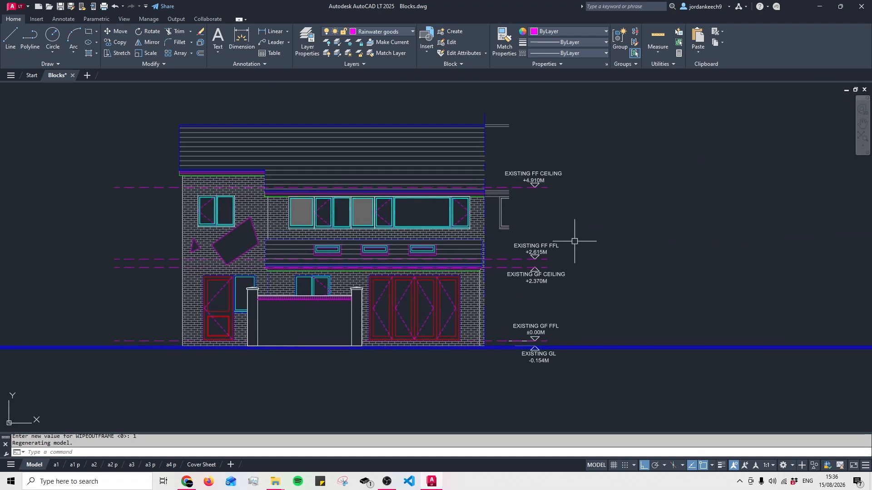
text(c)
key(space)
click(661, 225)
click(664, 277)
key(Escape)
- Try to create a wipeout directly from the circle with the Wipeout command's Polyline option
scroll(663, 275, up, 1)
mouse_move(663, 275)
middle_down()
mouse_move(584, 282)
mouse_move(597, 253)
mouse_move(582, 265)
middle_up()
text(wipe)
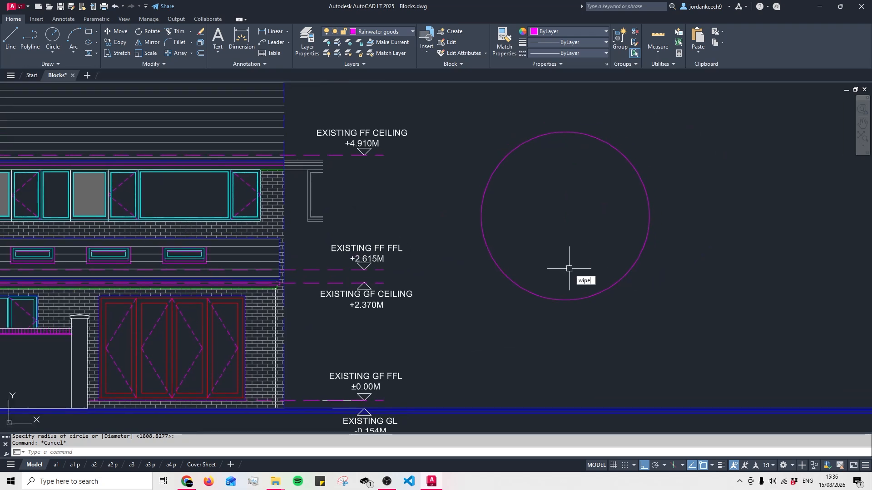
key(Return)
text(p)
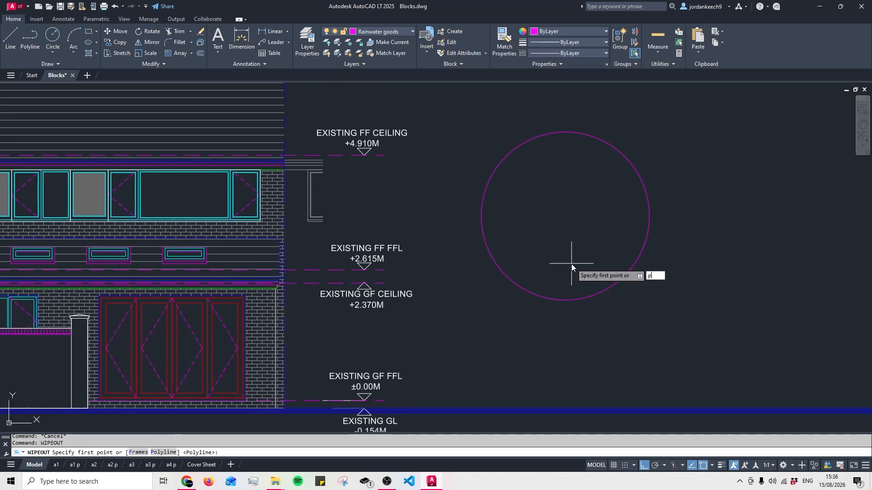
key(Return)
click(597, 295)
click(595, 296)
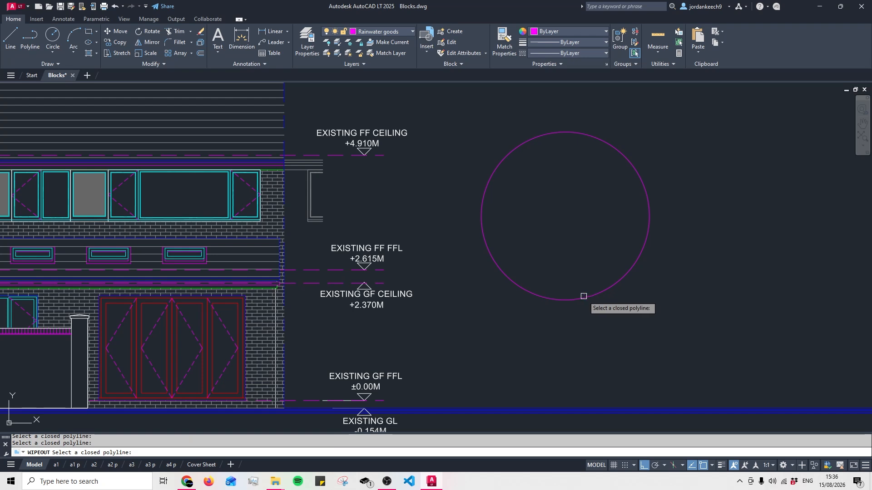
key(Escape)
- Draw a 60-sided polygon inscribed in the circle, centred on the circle and matching its radius
middle_drag(596, 286, 583, 298)
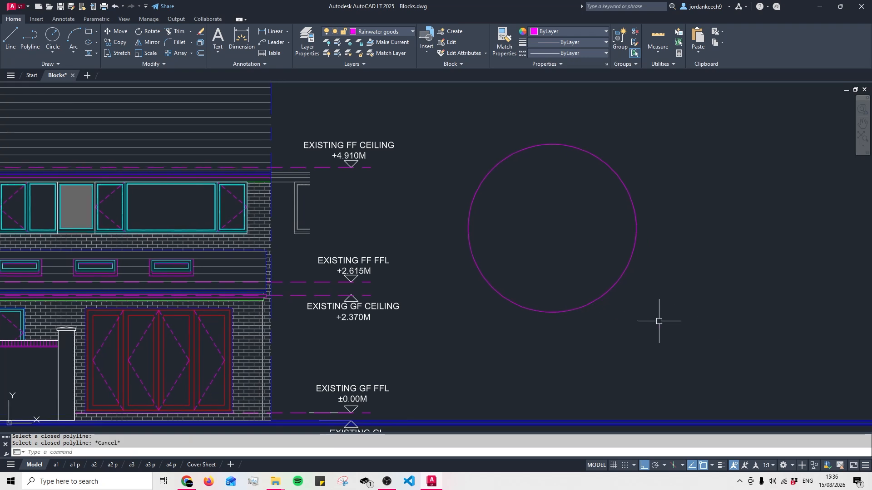
middle_drag(649, 308, 621, 295)
middle_drag(517, 228, 532, 237)
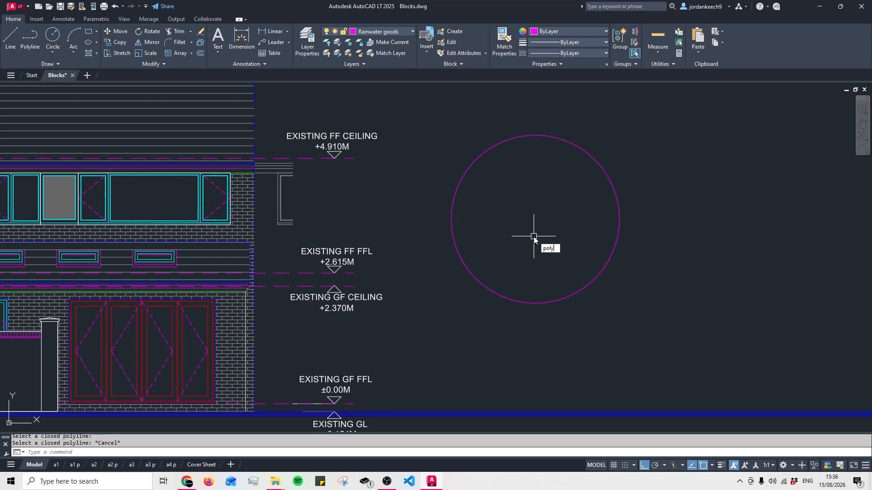
text(gon)
key(Return)
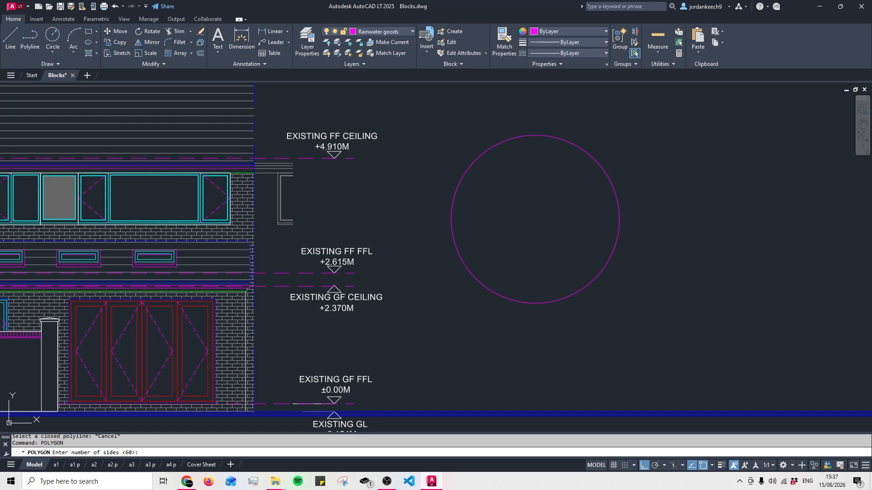
scroll(551, 102, up, 2)
key(Return)
click(535, 220)
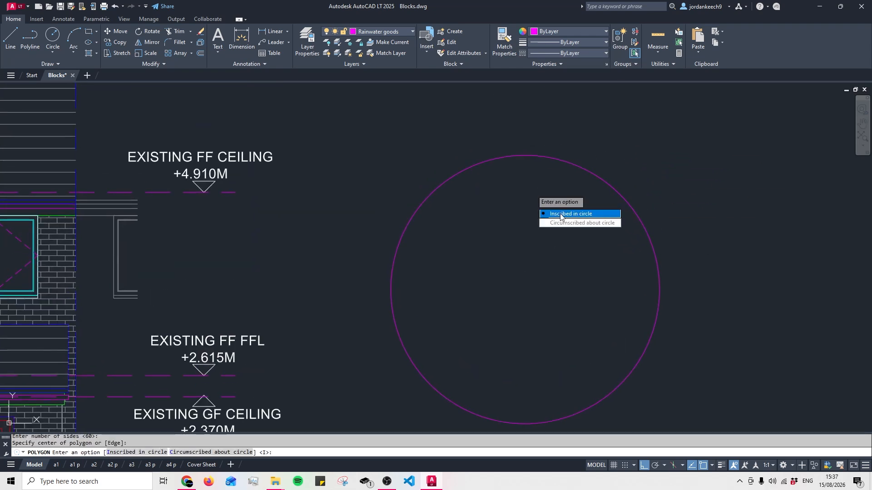
click(570, 213)
key(Escape)
- Erase the original circle, keeping the 60-sided polygon
scroll(523, 152, up, 5)
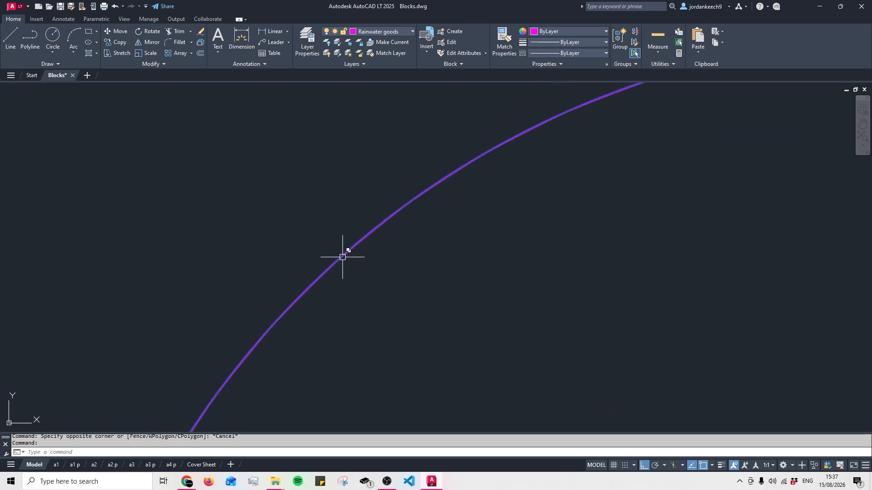
scroll(452, 194, down, 5)
key(Delete)
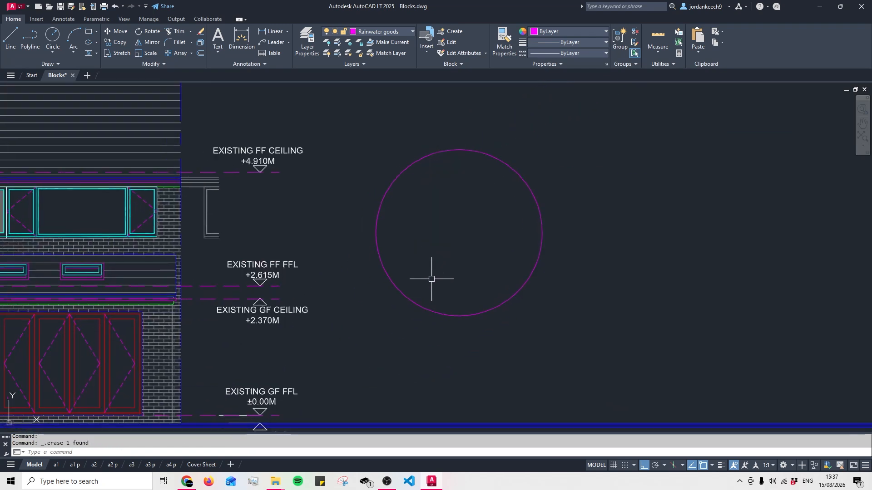
- Select the polygon and examine the short straight segments and vertices along its edge
click(390, 234)
scroll(392, 236, up, 10)
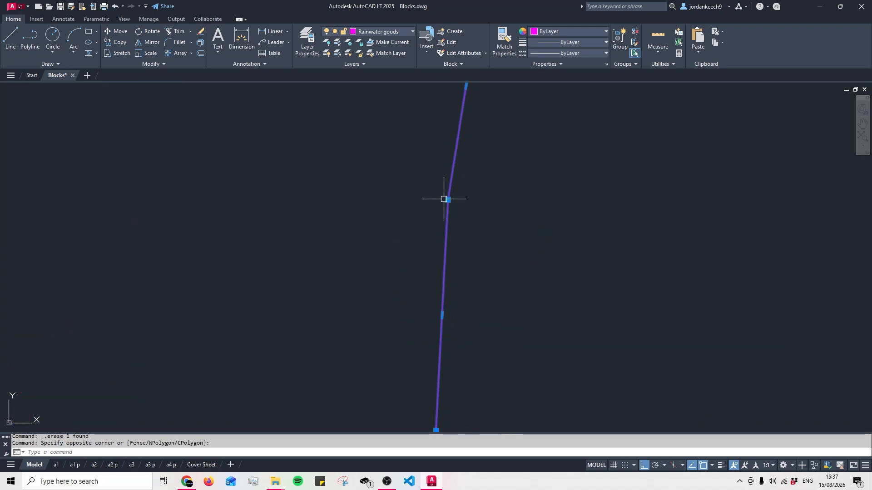
scroll(448, 207, down, 10)
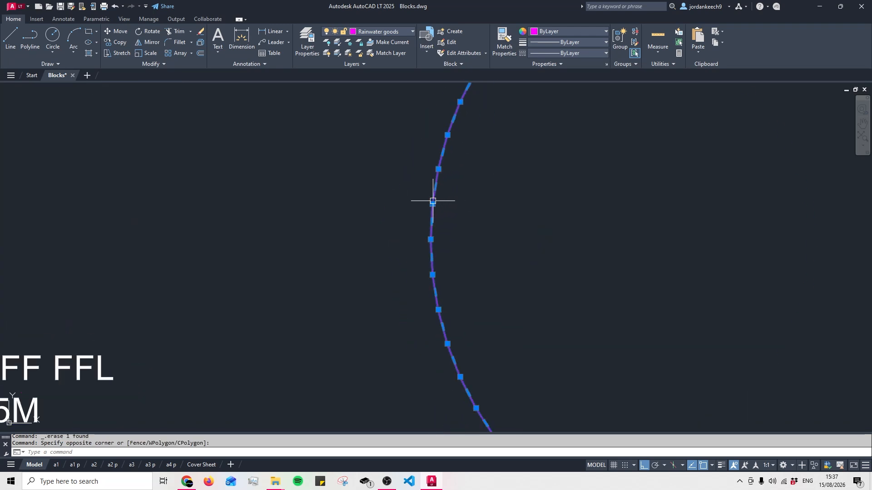
middle_drag(432, 199, 368, 237)
mouse_move(469, 241)
middle_down()
mouse_move(455, 212)
mouse_move(540, 239)
middle_up()
scroll(481, 239, down, 3)
scroll(486, 230, up, 3)
key(Escape)
- Create a wipeout from the closed 60-sided polygon with the Polyline option, erasing the source polyline
text(wipeout)
key(Return)
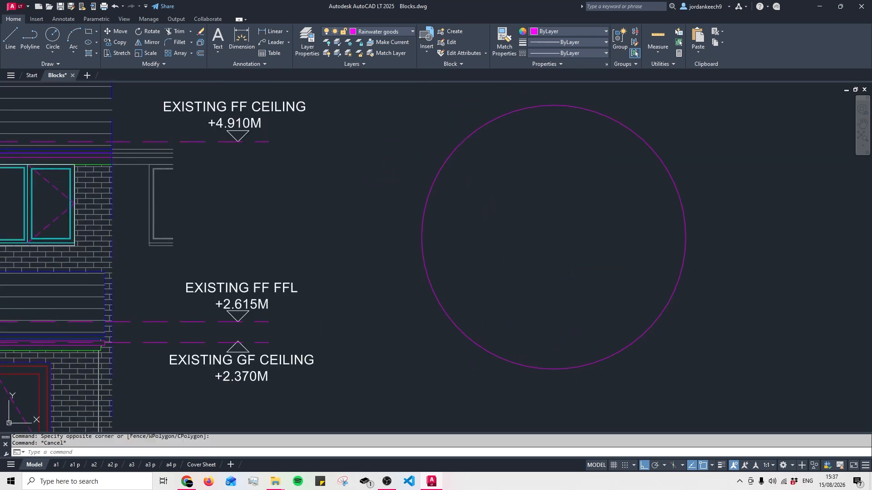
text(p)
key(Return)
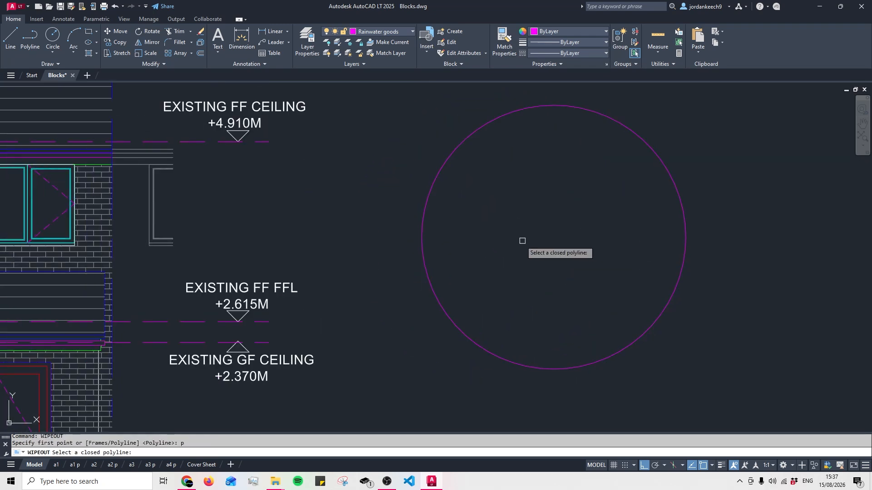
click(427, 205)
click(445, 228)
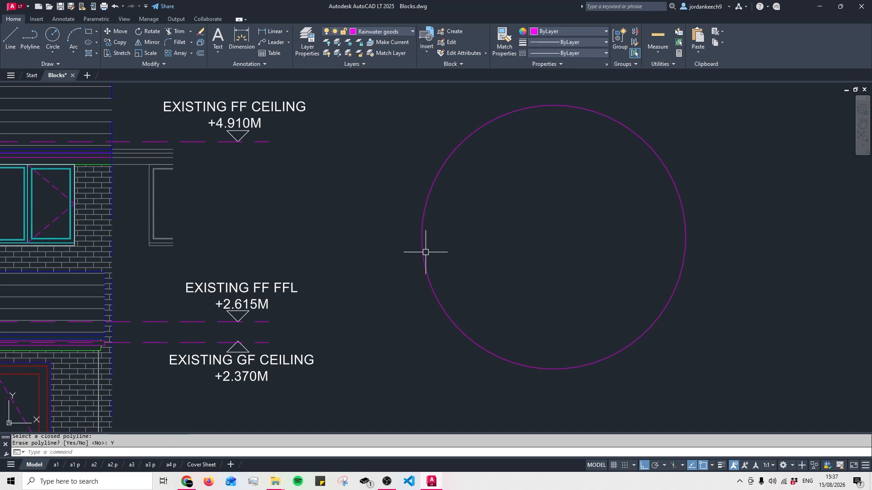
key(Escape)
- Move the circular wipeout onto the house elevation so it covers the middle of the first-floor windows
scroll(434, 186, down, 5)
click(506, 231)
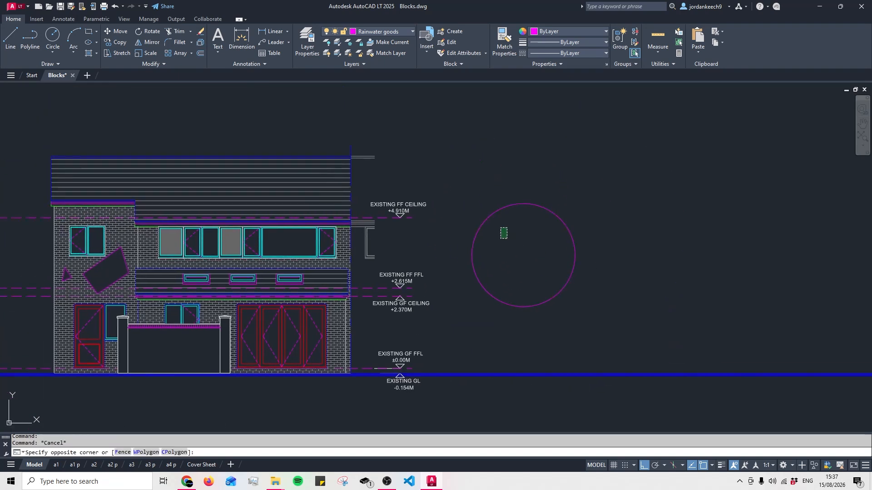
text(m)
key(Return)
click(644, 156)
click(363, 134)
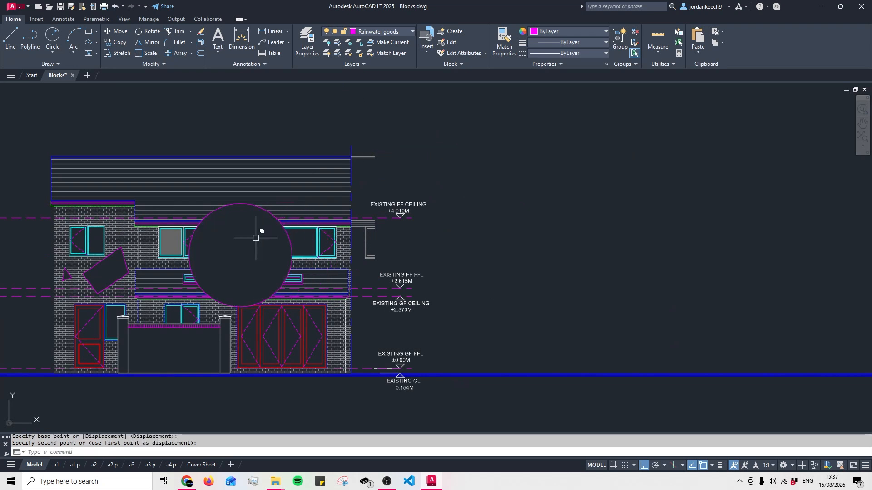
middle_drag(207, 329, 345, 354)
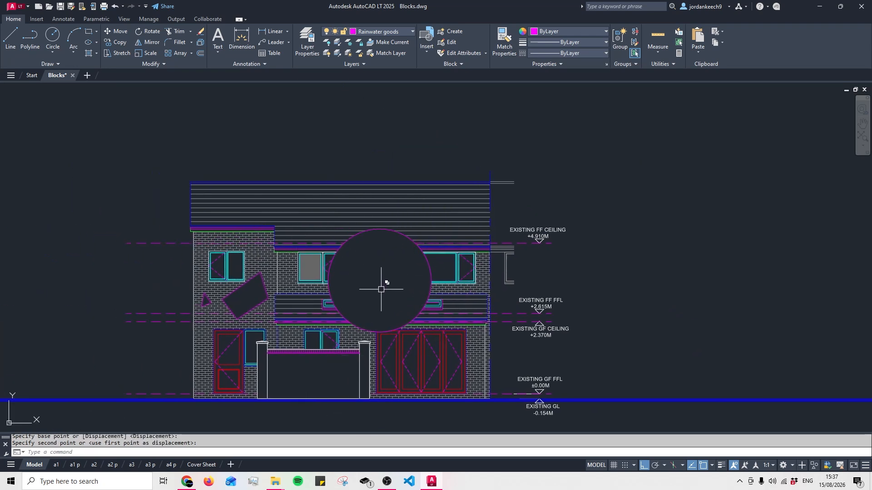
middle_drag(381, 289, 405, 267)
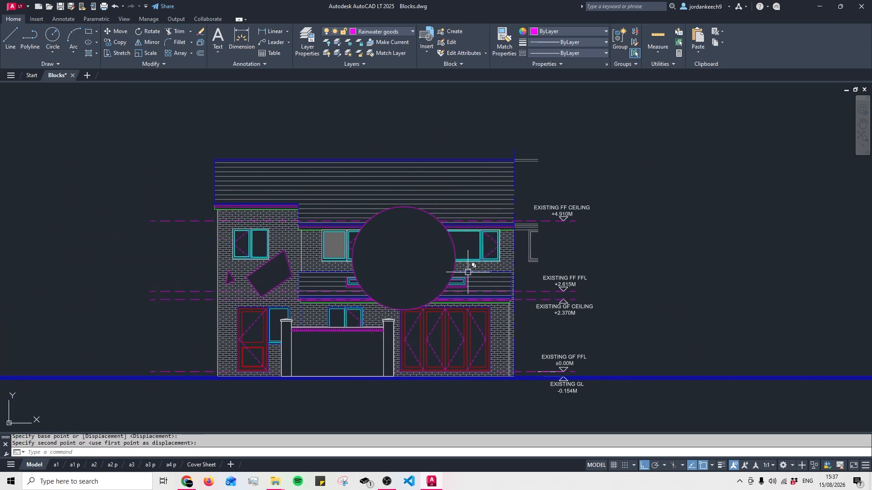